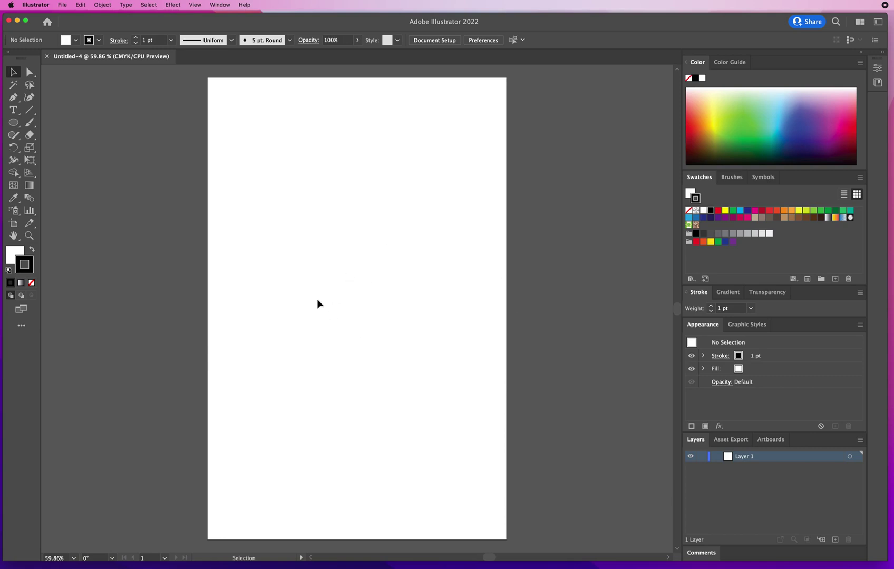
Step: Create a new Tabloid print document measuring 11 × 17 in, with units set to inches
{"action": "left_click", "coordinate": [63, 6]}
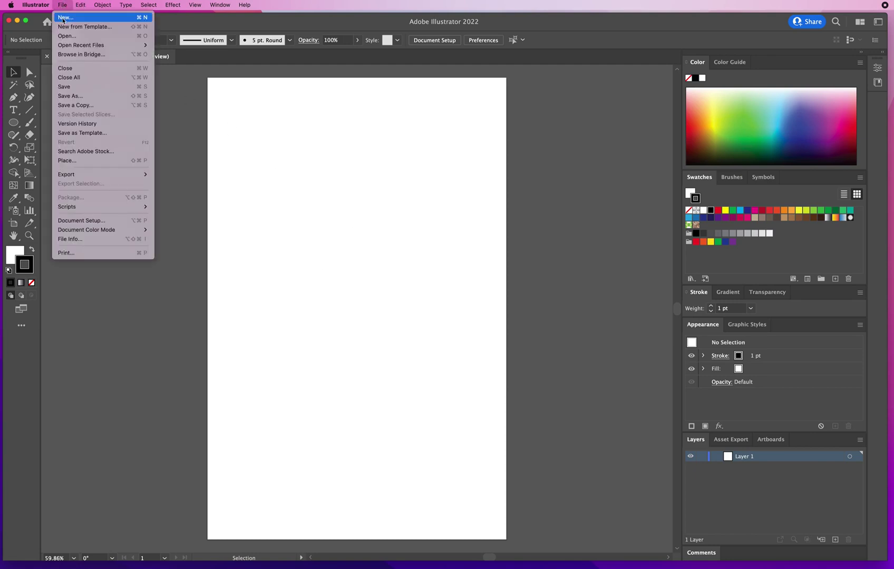
{"action": "left_click", "coordinate": [63, 18]}
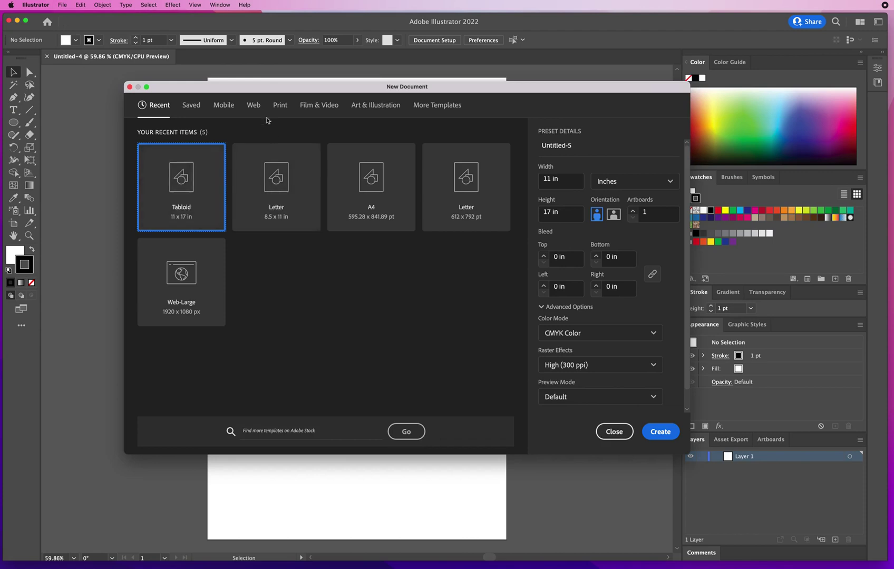
{"action": "left_click", "coordinate": [279, 107]}
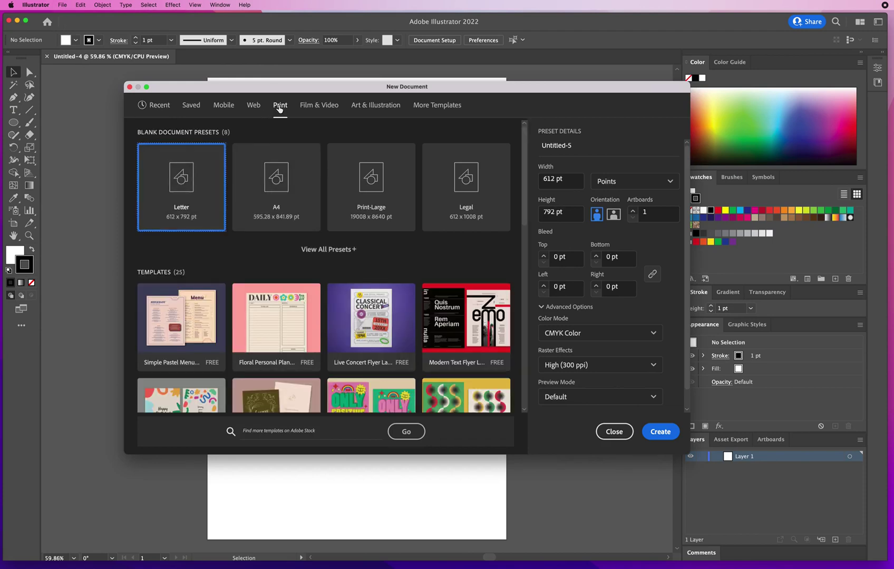
{"action": "left_click", "coordinate": [326, 250]}
{"action": "left_click", "coordinate": [187, 291]}
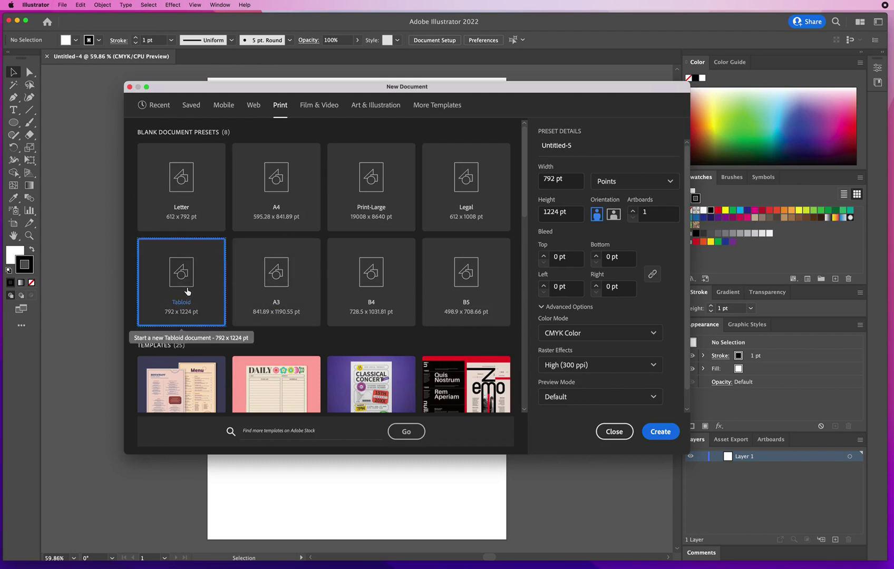
{"action": "left_click", "coordinate": [572, 183]}
{"action": "left_click", "coordinate": [631, 184]}
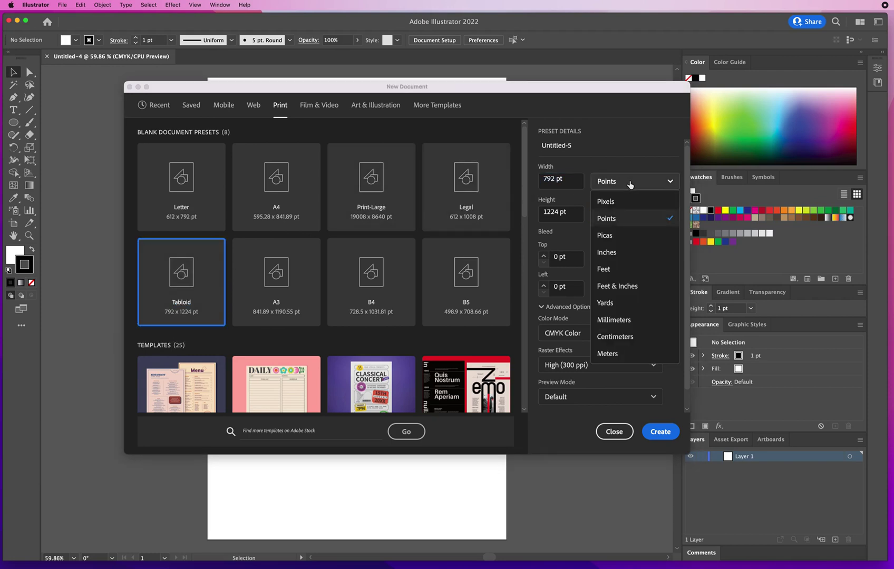
{"action": "left_click", "coordinate": [625, 252]}
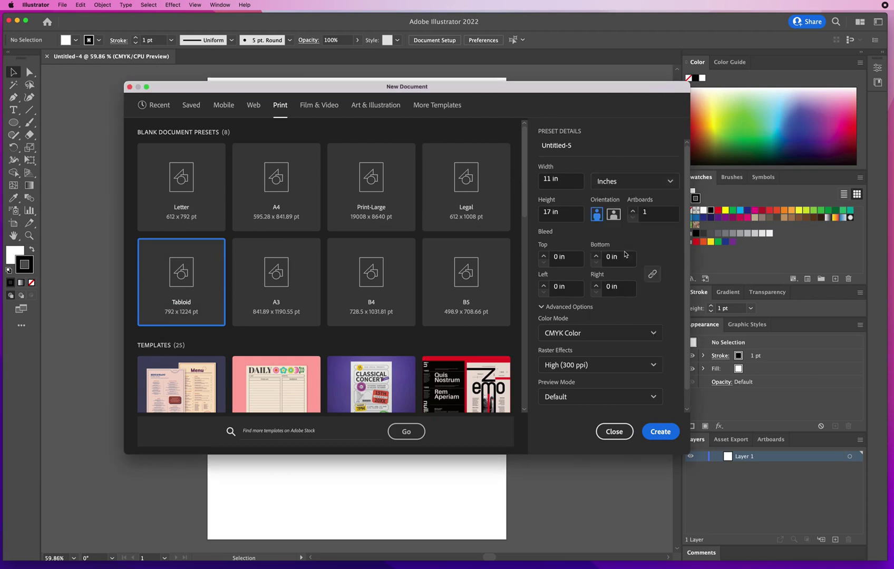
{"action": "left_click", "coordinate": [662, 432]}
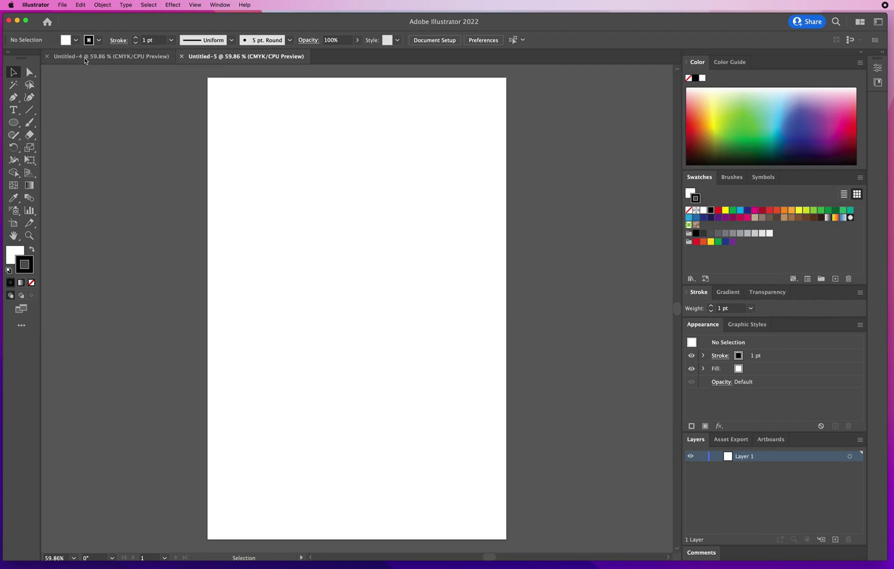
Step: Close Untitled-4 and widen Artboard 1 symmetrically to about 16.216 × 17 in
{"action": "left_click", "coordinate": [48, 56]}
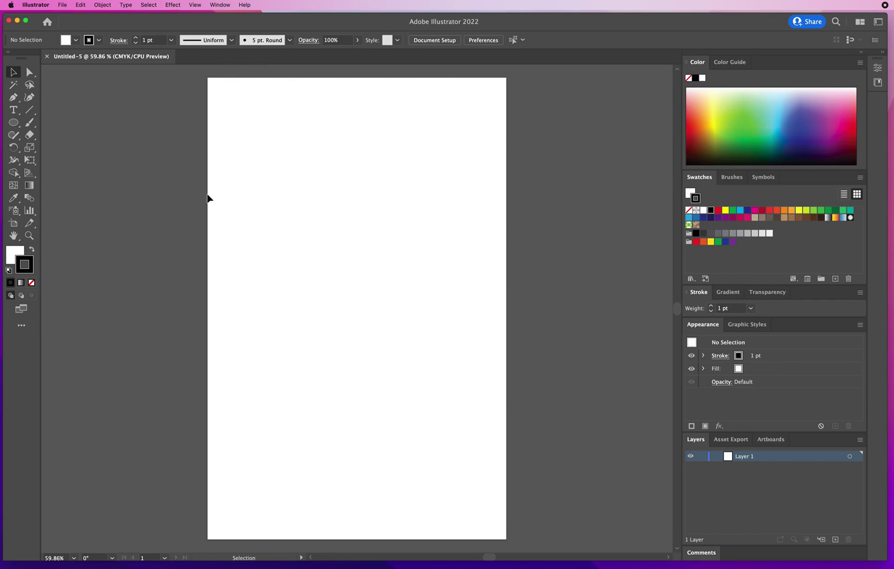
{"action": "left_click", "coordinate": [14, 225]}
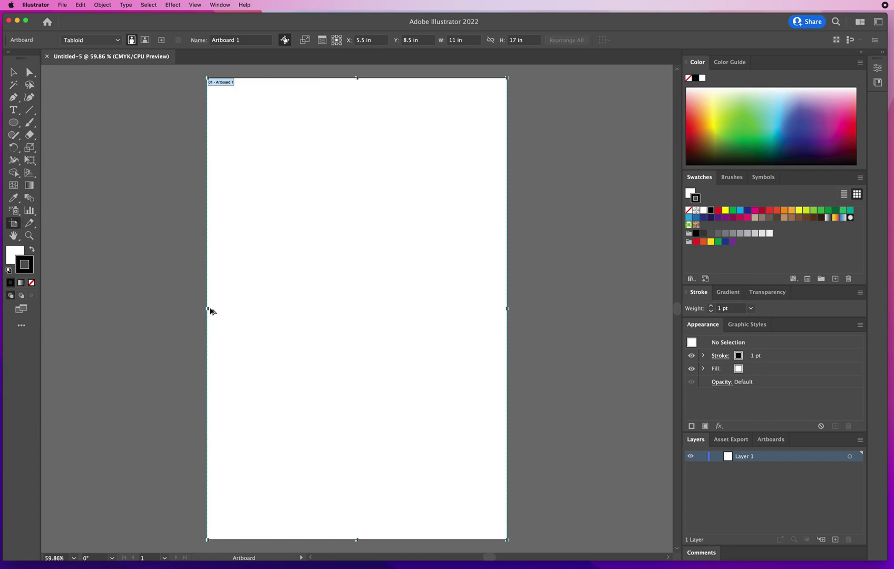
{"action": "left_click_drag", "start_coordinate": [208, 309], "coordinate": [136, 312]}
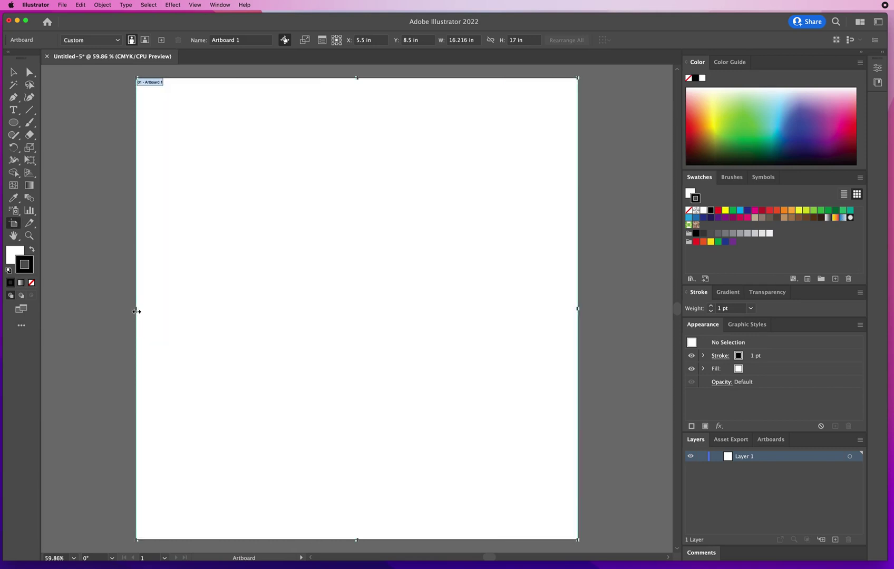
Step: Set the default fill to None, keeping the 1 pt black stroke
{"action": "left_click", "coordinate": [14, 72]}
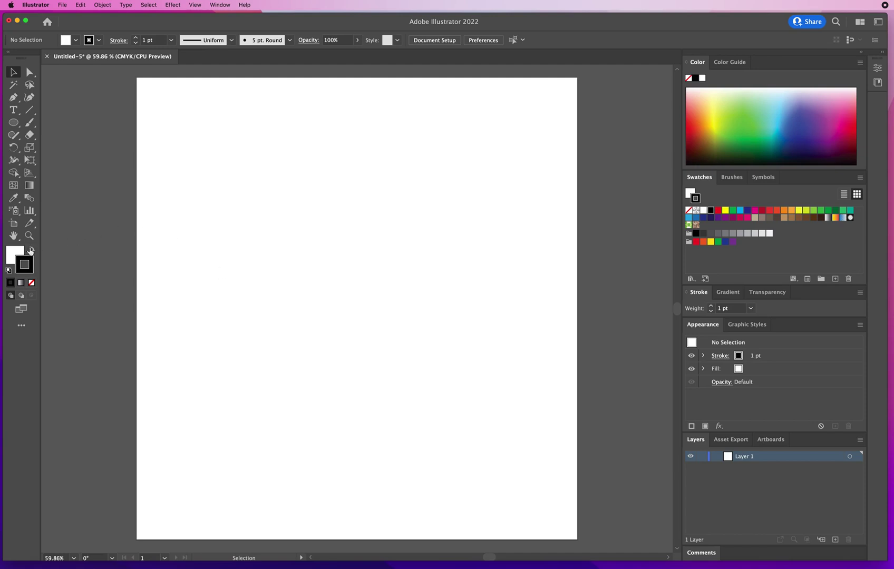
{"action": "left_click", "coordinate": [14, 254]}
{"action": "key", "text": "slash"}
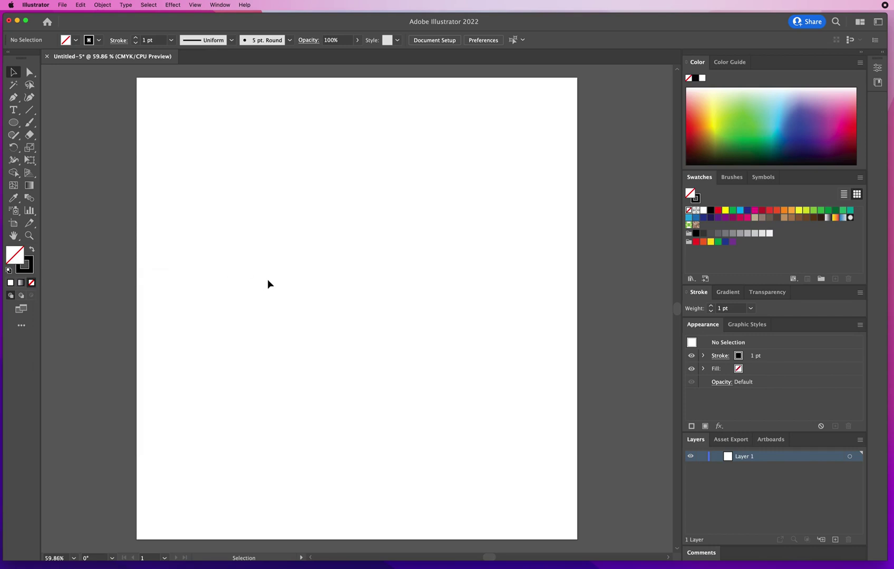
Step: Draw a test five-point star with the Star tool, then undo it
{"action": "left_click", "coordinate": [13, 122]}
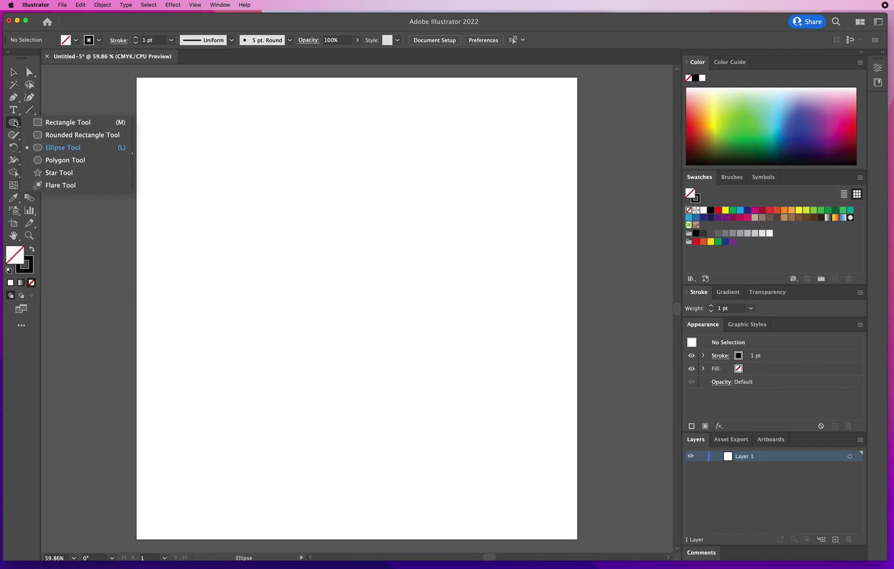
{"action": "left_click", "coordinate": [59, 172]}
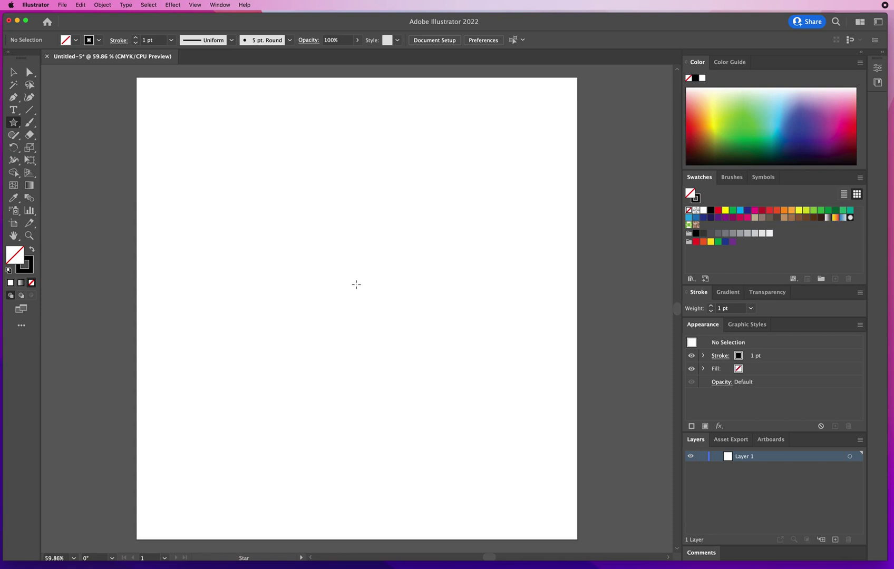
{"action": "left_click_drag", "start_coordinate": [353, 287], "coordinate": [238, 249]}
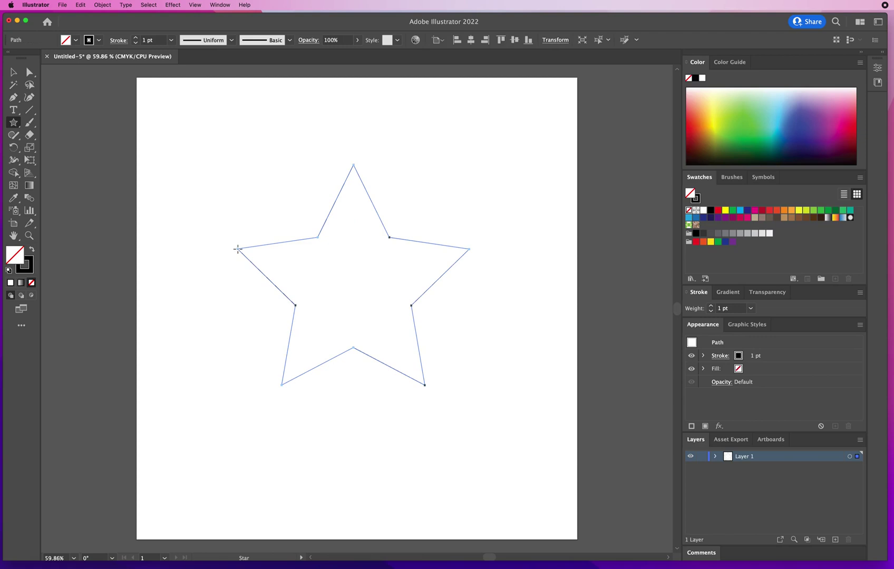
{"action": "key", "text": "cmd+z"}
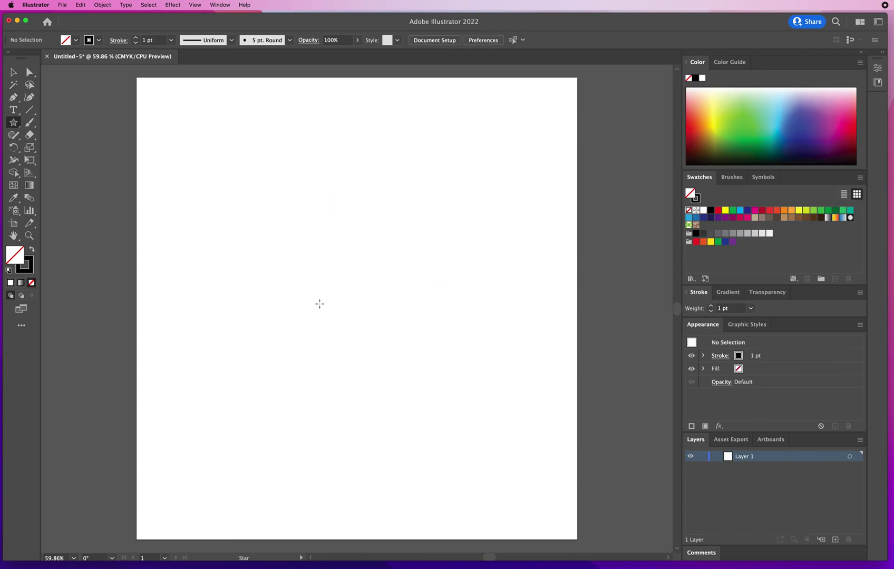
{"action": "left_click_drag", "start_coordinate": [358, 293], "coordinate": [260, 254]}
{"action": "key", "text": "Up"}
{"action": "key", "text": "Up"}
{"action": "key", "text": "Up"}
{"action": "key", "text": "Up"}
{"action": "key", "text": "Up"}
{"action": "key", "text": "Up"}
{"action": "key", "text": "Up"}
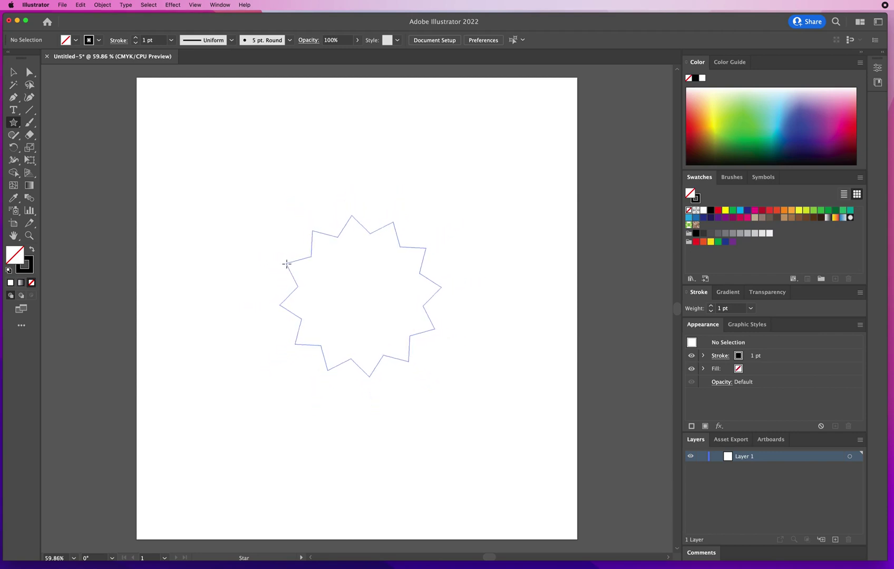
{"action": "mouse_move", "coordinate": [252, 247]}
{"action": "left_mouse_down"}
{"action": "mouse_move", "coordinate": [165, 208]}
{"action": "mouse_move", "coordinate": [260, 254]}
{"action": "mouse_move", "coordinate": [152, 214]}
{"action": "mouse_move", "coordinate": [270, 261]}
{"action": "mouse_move", "coordinate": [170, 212]}
{"action": "mouse_move", "coordinate": [162, 210]}
{"action": "mouse_move", "coordinate": [284, 259]}
{"action": "mouse_move", "coordinate": [266, 252]}
{"action": "left_mouse_up"}
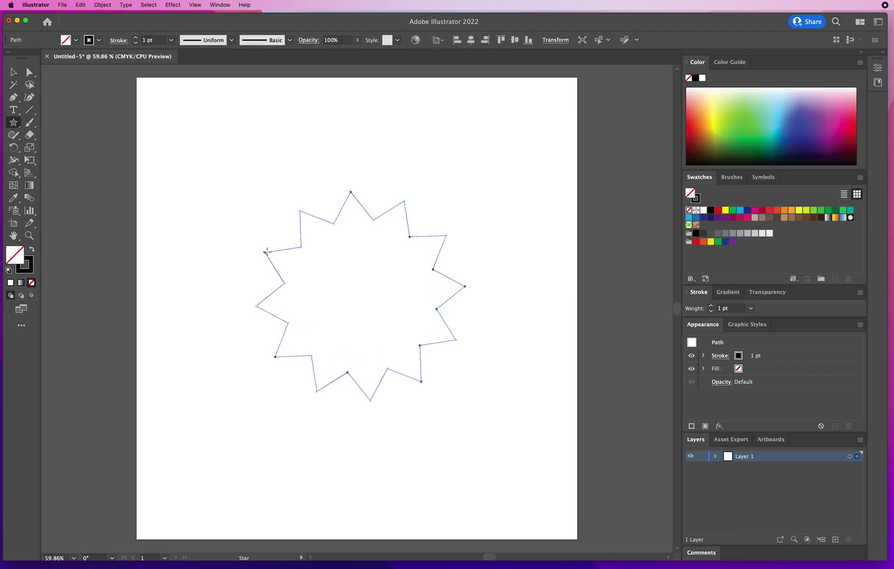
{"action": "key", "text": "Delete"}
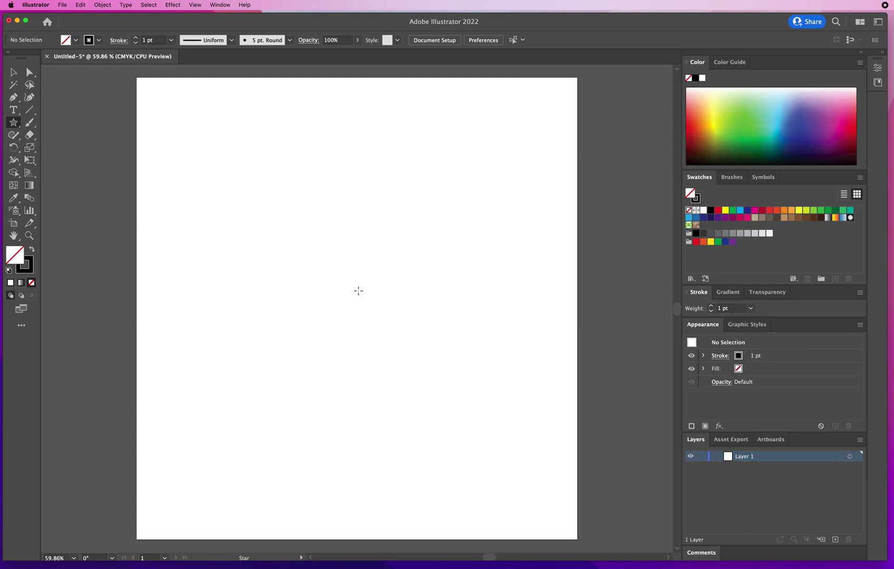
{"action": "left_click_drag", "start_coordinate": [358, 291], "coordinate": [197, 194]}
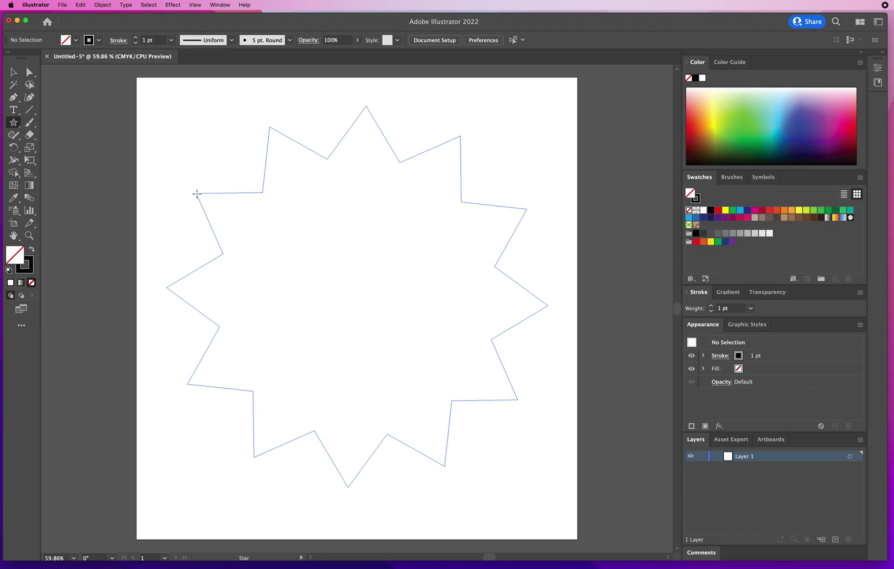
{"action": "mouse_move", "coordinate": [196, 194]}
{"action": "left_mouse_down"}
{"action": "mouse_move", "coordinate": [316, 247]}
{"action": "mouse_move", "coordinate": [337, 279]}
{"action": "mouse_move", "coordinate": [313, 212]}
{"action": "mouse_move", "coordinate": [315, 159]}
{"action": "left_mouse_up"}
{"action": "left_click", "coordinate": [13, 72]}
{"action": "left_click", "coordinate": [205, 145]}
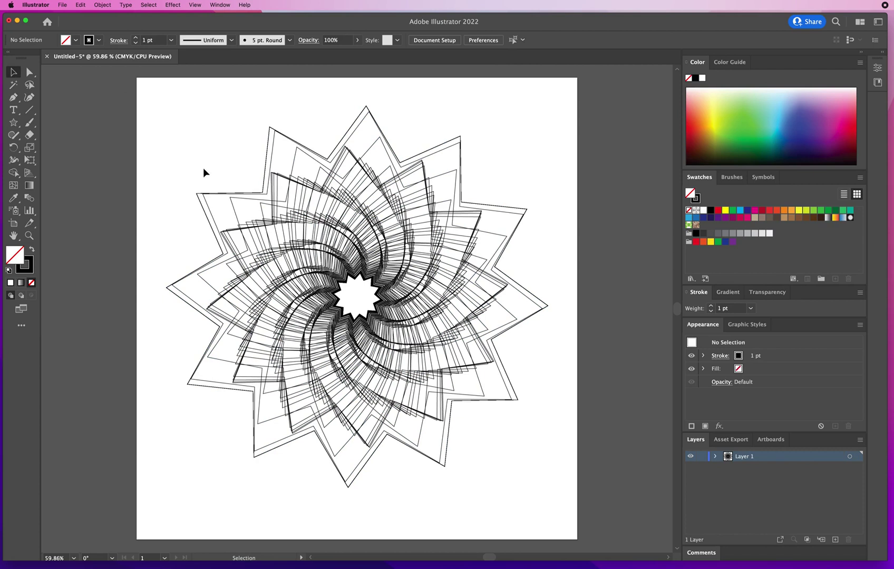
{"action": "key", "text": "super+a"}
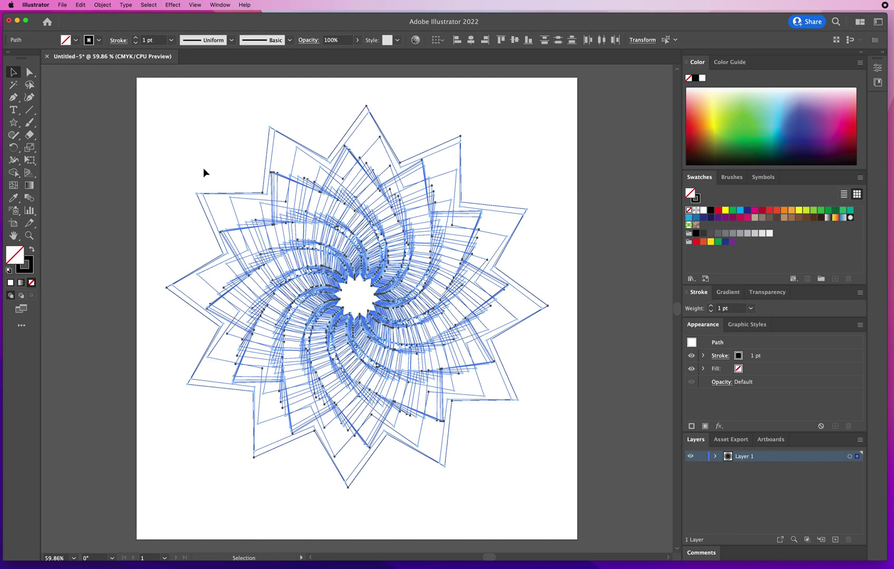
{"action": "key", "text": "Delete"}
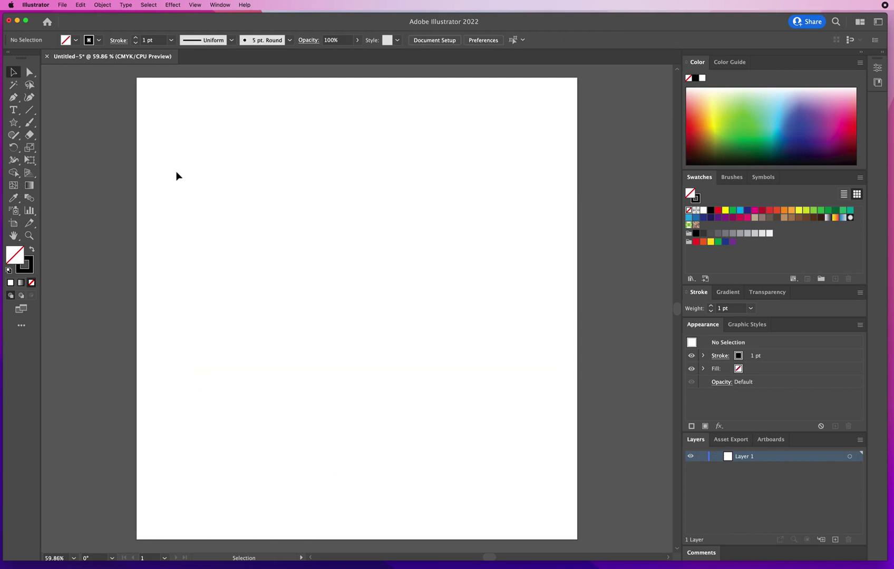
{"action": "left_click", "coordinate": [13, 122]}
{"action": "mouse_move", "coordinate": [354, 287]}
{"action": "left_mouse_down"}
{"action": "mouse_move", "coordinate": [276, 203]}
{"action": "mouse_move", "coordinate": [214, 158]}
{"action": "mouse_move", "coordinate": [315, 191]}
{"action": "mouse_move", "coordinate": [324, 205]}
{"action": "mouse_move", "coordinate": [310, 241]}
{"action": "mouse_move", "coordinate": [343, 277]}
{"action": "left_mouse_up"}
{"action": "left_click", "coordinate": [13, 72]}
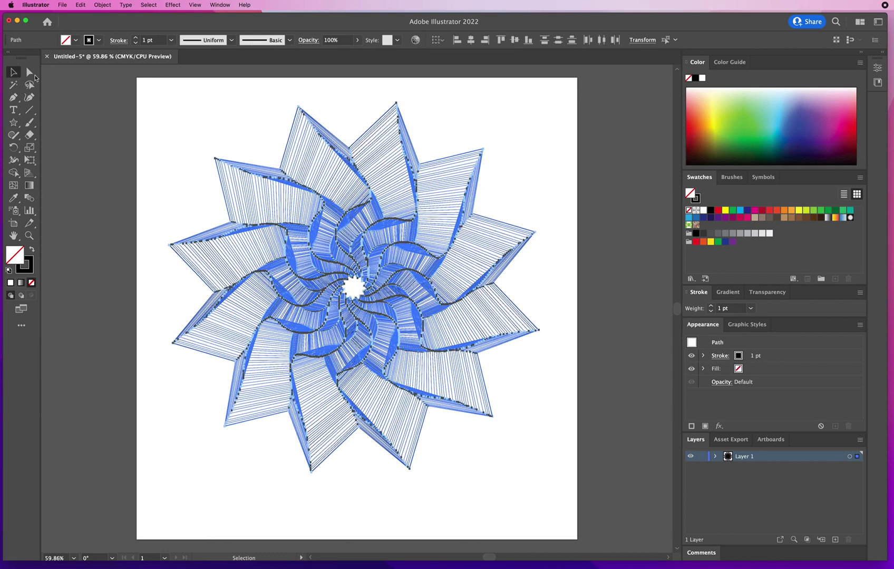
{"action": "left_click", "coordinate": [183, 143]}
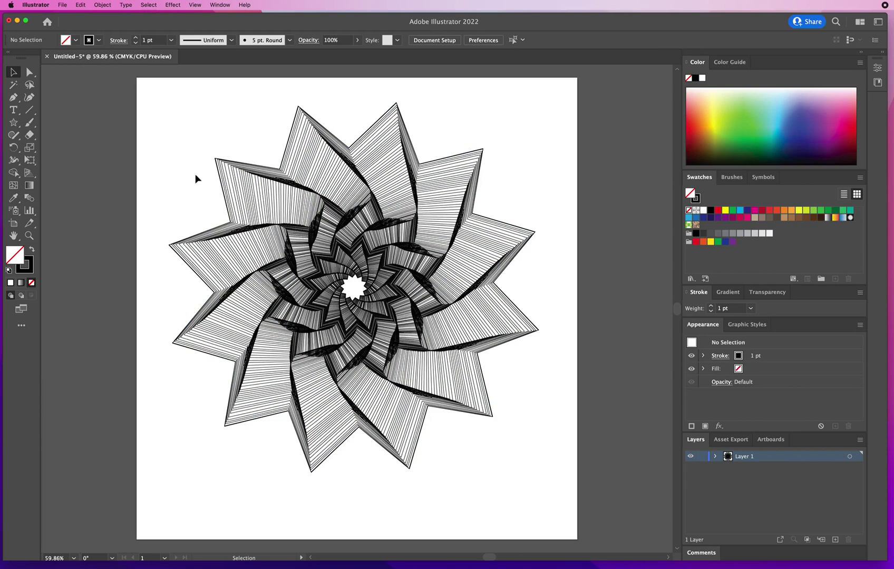
{"action": "key", "text": "super+a"}
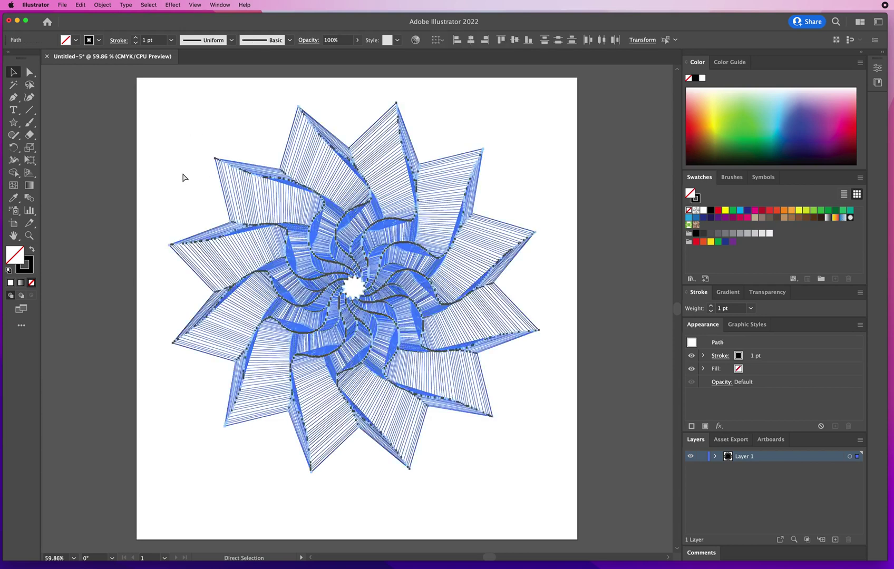
{"action": "key", "text": "Delete"}
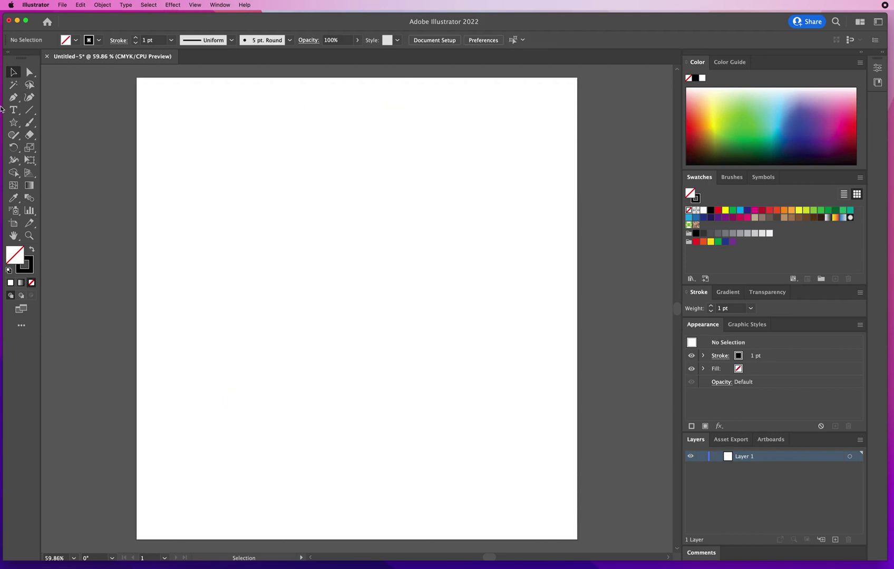
{"action": "left_click", "coordinate": [13, 123]}
{"action": "left_click_drag", "start_coordinate": [358, 293], "coordinate": [373, 300]}
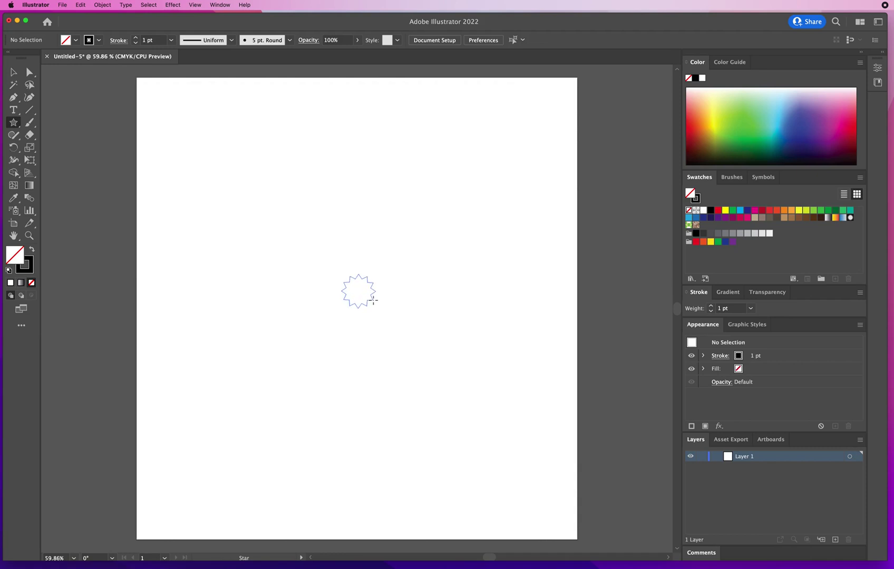
{"action": "mouse_move", "coordinate": [374, 301]}
{"action": "left_mouse_down"}
{"action": "mouse_move", "coordinate": [390, 324]}
{"action": "mouse_move", "coordinate": [392, 359]}
{"action": "mouse_move", "coordinate": [434, 363]}
{"action": "mouse_move", "coordinate": [511, 312]}
{"action": "mouse_move", "coordinate": [537, 314]}
{"action": "mouse_move", "coordinate": [522, 361]}
{"action": "mouse_move", "coordinate": [527, 343]}
{"action": "left_mouse_up"}
{"action": "key", "text": "v"}
{"action": "left_click", "coordinate": [170, 139]}
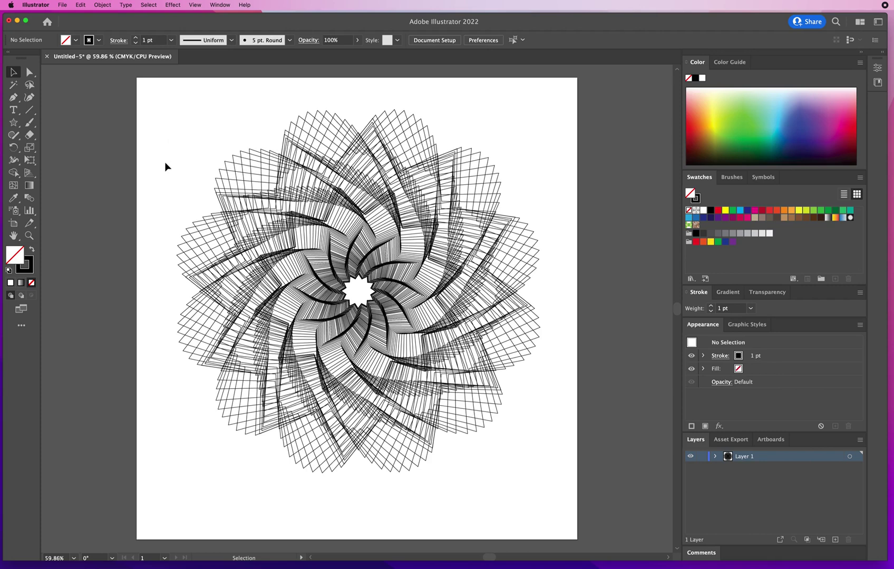
{"action": "left_click", "coordinate": [424, 357]}
{"action": "key", "text": "Delete"}
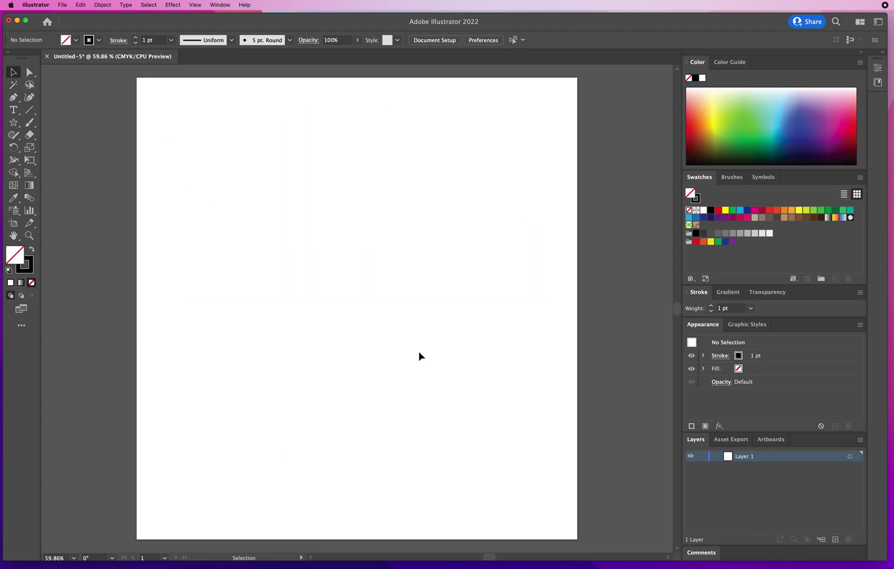
{"action": "left_click", "coordinate": [13, 122]}
{"action": "left_click_drag", "start_coordinate": [356, 298], "coordinate": [330, 444]}
{"action": "key", "text": "Down"}
{"action": "key", "text": "Down"}
{"action": "key", "text": "Down"}
{"action": "key", "text": "Down"}
{"action": "key", "text": "Down"}
{"action": "key", "text": "Down"}
{"action": "key", "text": "Down"}
{"action": "key", "text": "Down"}
{"action": "key", "text": "grave"}
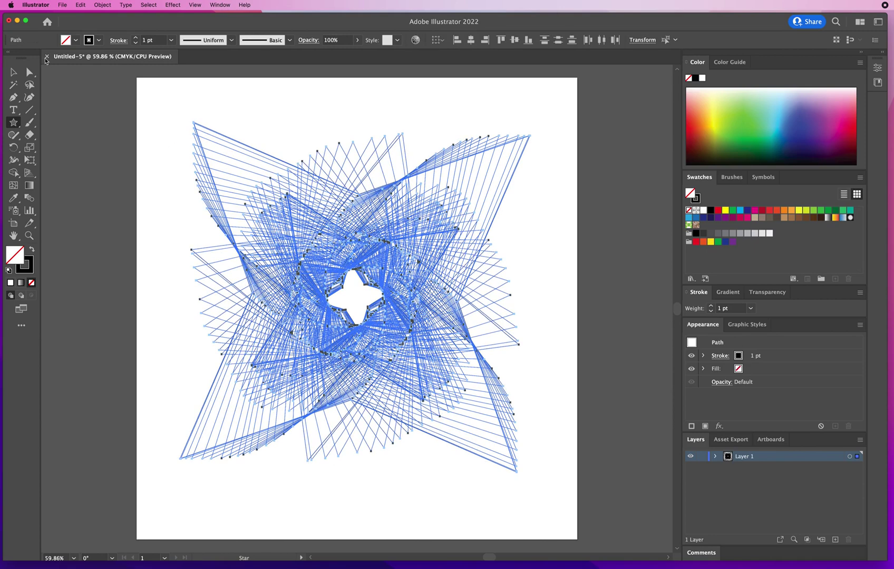
{"action": "key", "text": "v"}
{"action": "left_click", "coordinate": [154, 183]}
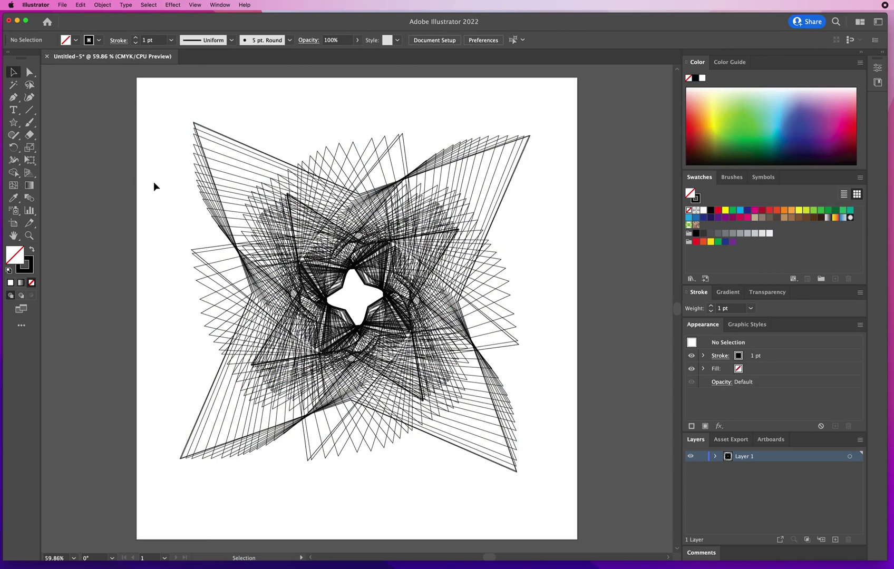
{"action": "key", "text": "super+a"}
{"action": "key", "text": "Delete"}
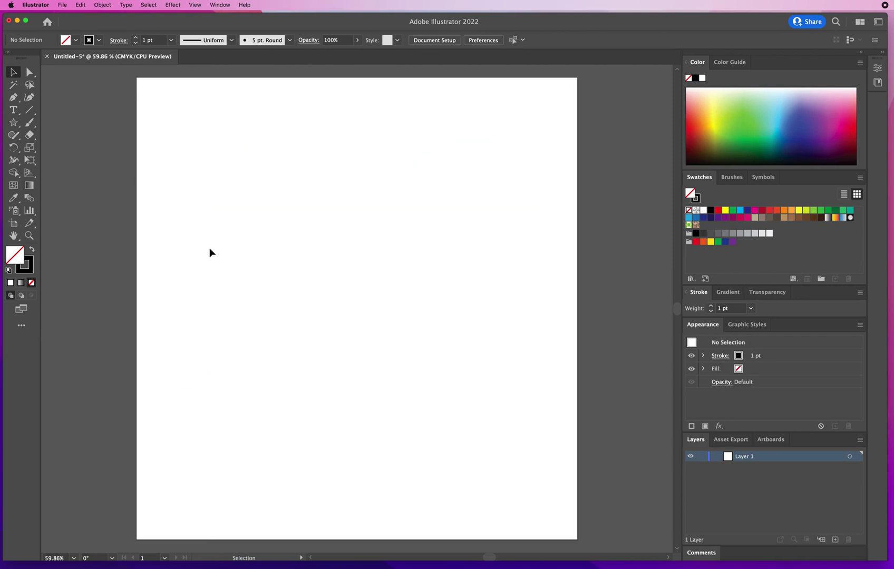
{"action": "left_click", "coordinate": [13, 122]}
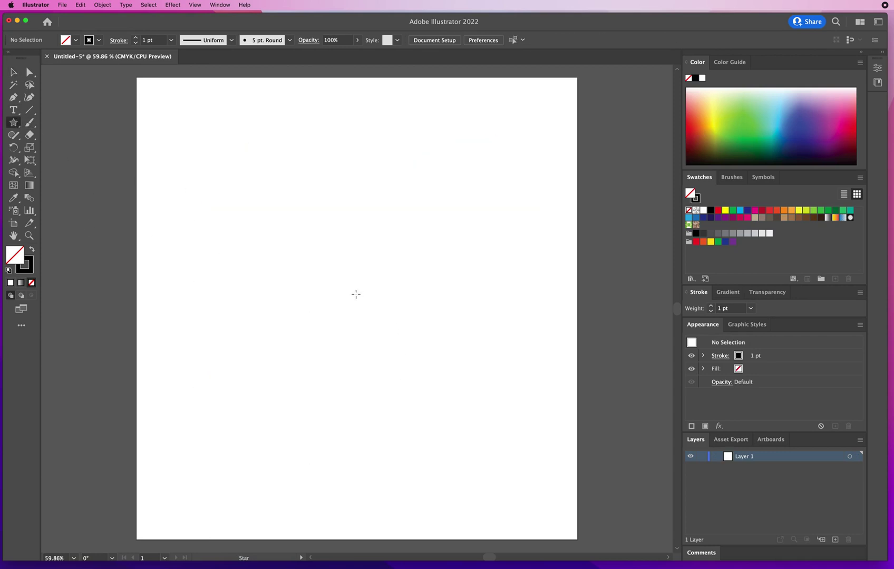
{"action": "left_click_drag", "start_coordinate": [356, 294], "coordinate": [530, 469]}
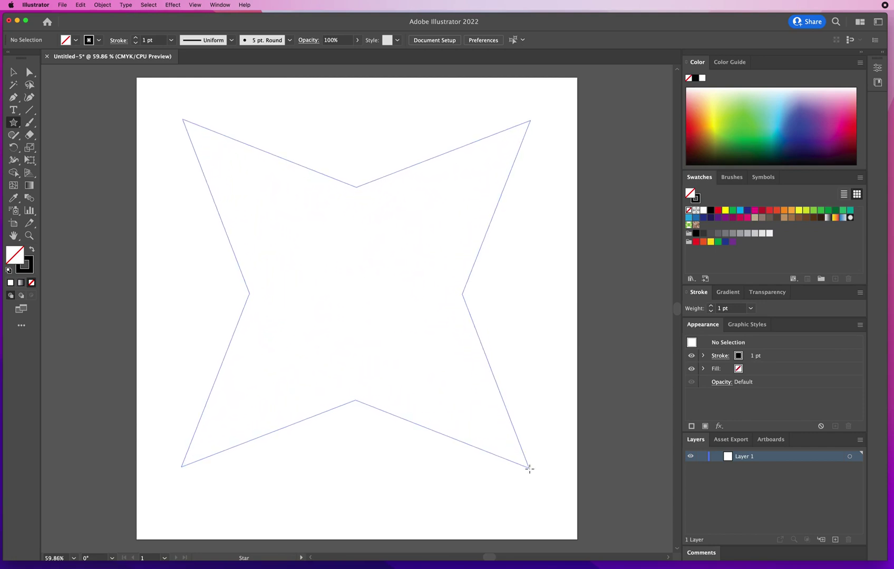
{"action": "key", "text": "grave"}
{"action": "mouse_move", "coordinate": [529, 468]}
{"action": "left_mouse_down"}
{"action": "mouse_move", "coordinate": [531, 379]}
{"action": "mouse_move", "coordinate": [491, 290]}
{"action": "mouse_move", "coordinate": [435, 250]}
{"action": "mouse_move", "coordinate": [383, 242]}
{"action": "mouse_move", "coordinate": [341, 258]}
{"action": "mouse_move", "coordinate": [332, 271]}
{"action": "mouse_move", "coordinate": [354, 293]}
{"action": "left_mouse_up"}
{"action": "key", "text": "v"}
{"action": "left_click", "coordinate": [262, 114]}
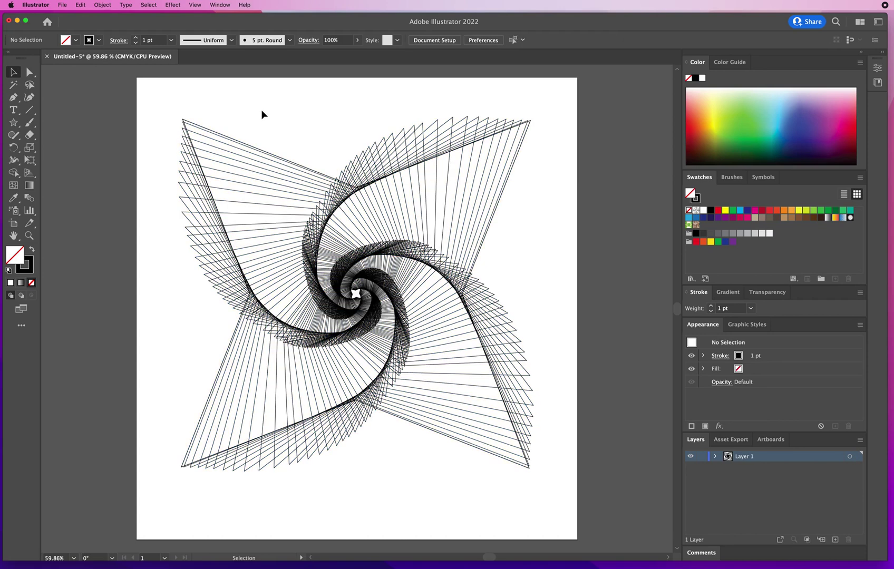
{"action": "key", "text": "super+a"}
{"action": "key", "text": "Delete"}
Step: Drag a six-point star from the artboard centre while holding ~ to stamp a spiral of copies
{"action": "left_click", "coordinate": [13, 122]}
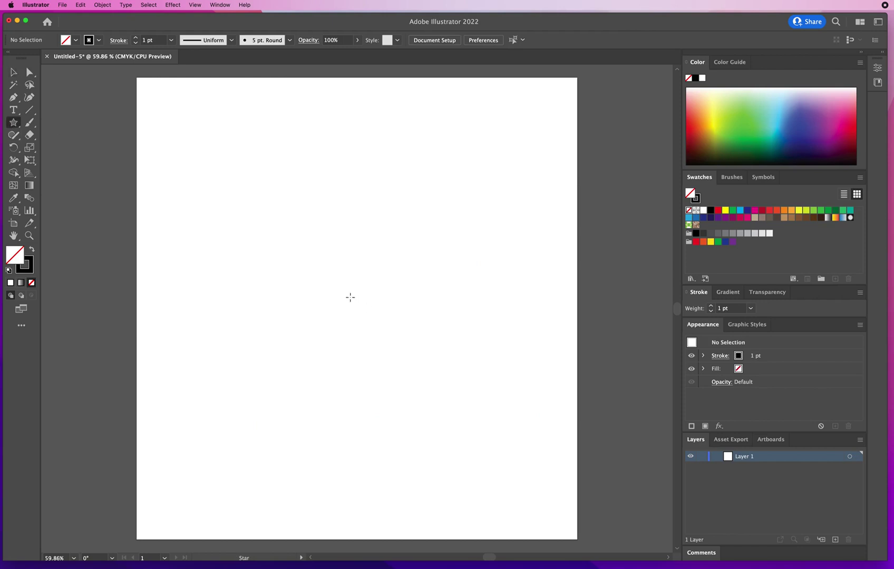
{"action": "mouse_move", "coordinate": [352, 298]}
{"action": "left_mouse_down"}
{"action": "mouse_move", "coordinate": [505, 433]}
{"action": "mouse_move", "coordinate": [501, 363]}
{"action": "mouse_move", "coordinate": [466, 309]}
{"action": "mouse_move", "coordinate": [445, 405]}
{"action": "mouse_move", "coordinate": [416, 368]}
{"action": "mouse_move", "coordinate": [490, 264]}
{"action": "mouse_move", "coordinate": [535, 357]}
{"action": "mouse_move", "coordinate": [525, 399]}
{"action": "mouse_move", "coordinate": [464, 369]}
{"action": "mouse_move", "coordinate": [405, 295]}
{"action": "mouse_move", "coordinate": [399, 262]}
{"action": "left_mouse_up"}
{"action": "key", "text": "Up"}
{"action": "key", "text": "Up"}
{"action": "key", "text": "Up"}
{"action": "key", "text": "grave"}
Step: Marquee-select and delete all the star strokes, leaving the artboard empty
{"action": "left_click", "coordinate": [14, 72]}
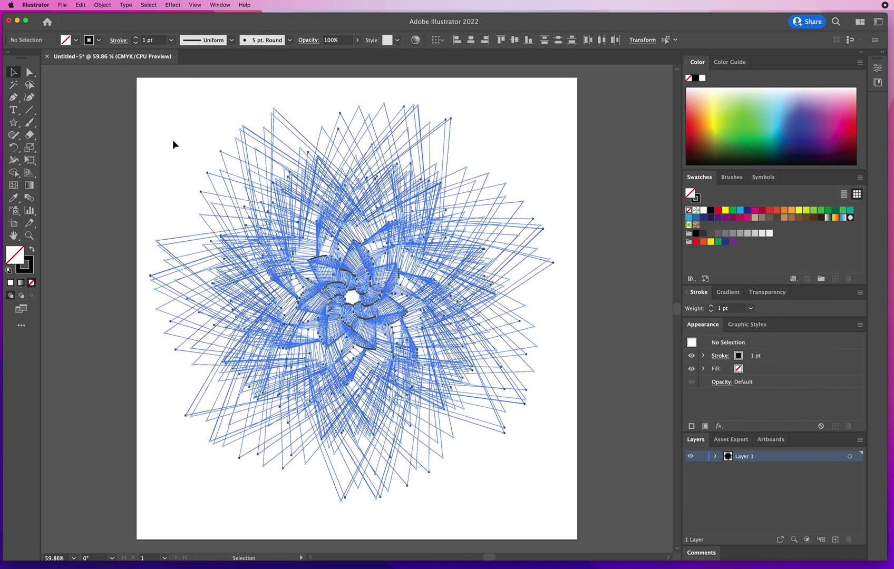
{"action": "left_click", "coordinate": [173, 140]}
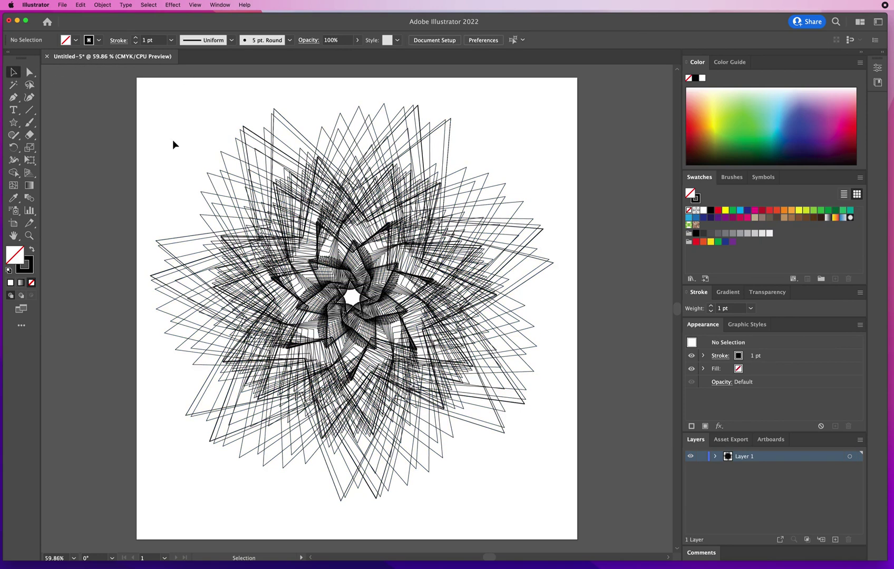
{"action": "mouse_move", "coordinate": [182, 150]}
{"action": "left_mouse_down"}
{"action": "mouse_move", "coordinate": [393, 361]}
{"action": "mouse_move", "coordinate": [395, 353]}
{"action": "left_mouse_up"}
{"action": "key", "text": "Delete"}
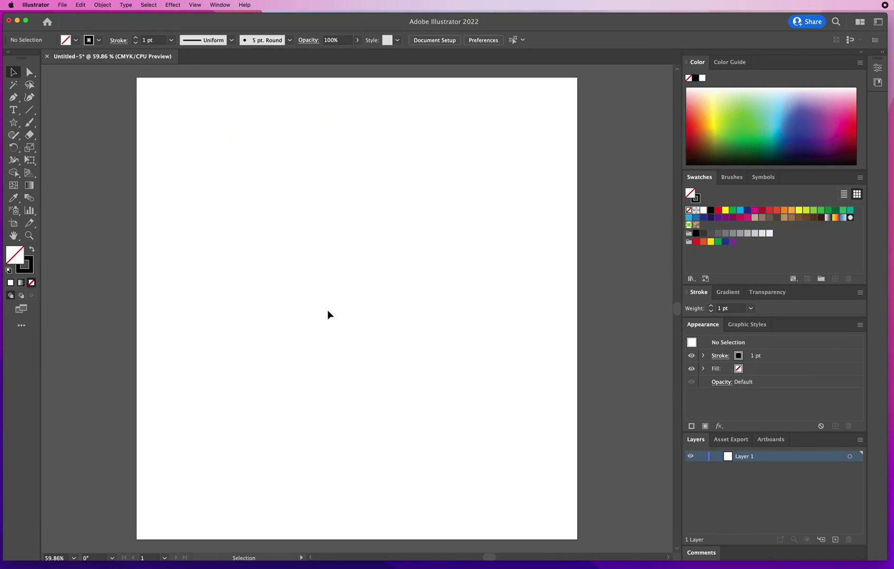
{"action": "left_click", "coordinate": [14, 123]}
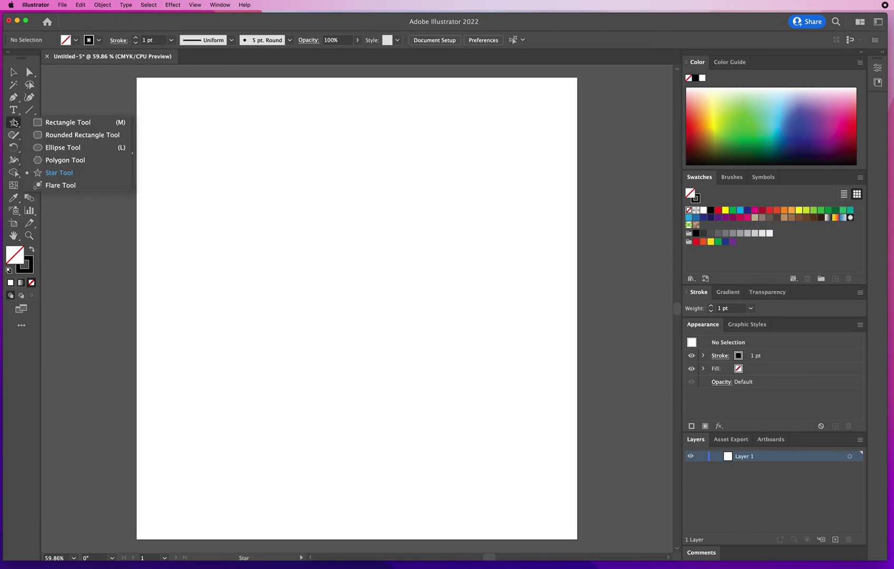
{"action": "left_click", "coordinate": [58, 123]}
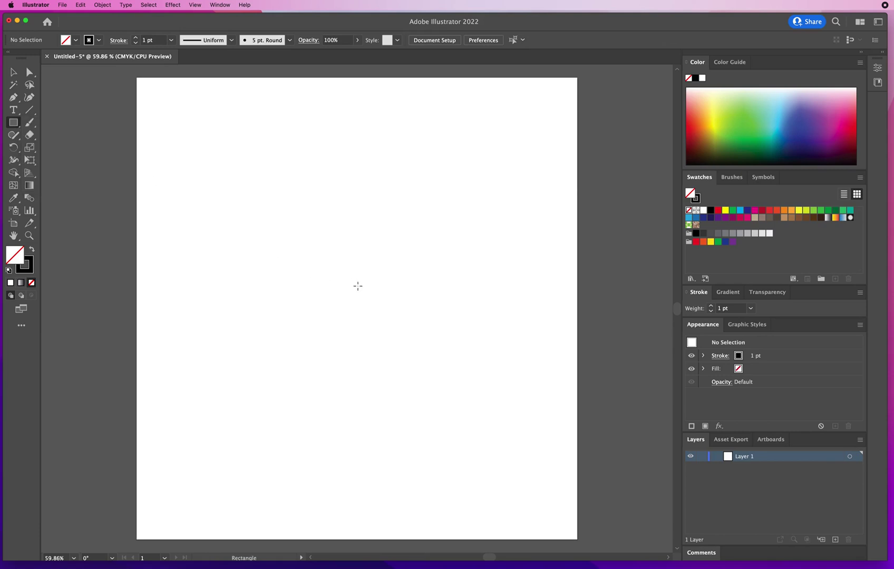
{"action": "mouse_move", "coordinate": [337, 271]}
{"action": "left_mouse_down"}
{"action": "mouse_move", "coordinate": [194, 160]}
{"action": "mouse_move", "coordinate": [200, 152]}
{"action": "mouse_move", "coordinate": [436, 135]}
{"action": "mouse_move", "coordinate": [524, 295]}
{"action": "mouse_move", "coordinate": [393, 425]}
{"action": "mouse_move", "coordinate": [257, 258]}
{"action": "mouse_move", "coordinate": [427, 234]}
{"action": "mouse_move", "coordinate": [424, 339]}
{"action": "left_mouse_up"}
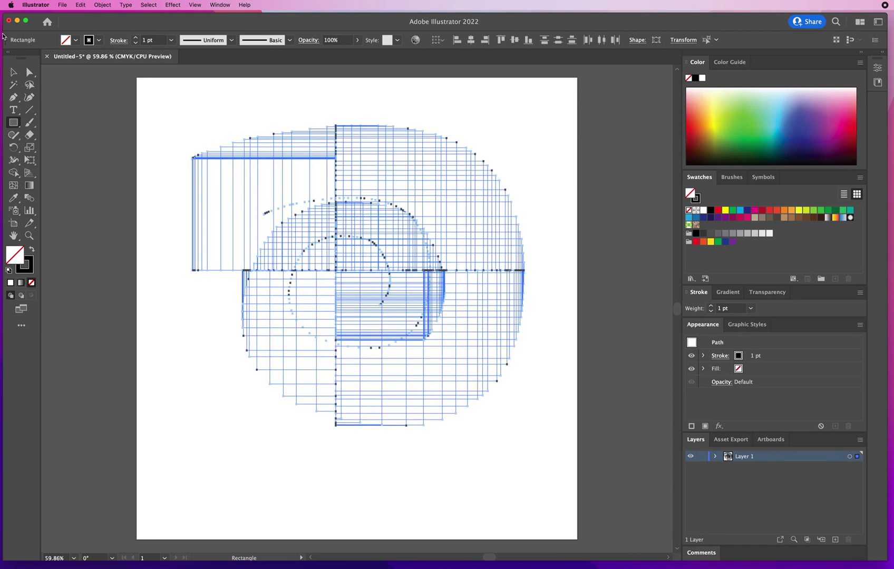
{"action": "left_click", "coordinate": [13, 73]}
{"action": "left_click", "coordinate": [166, 129]}
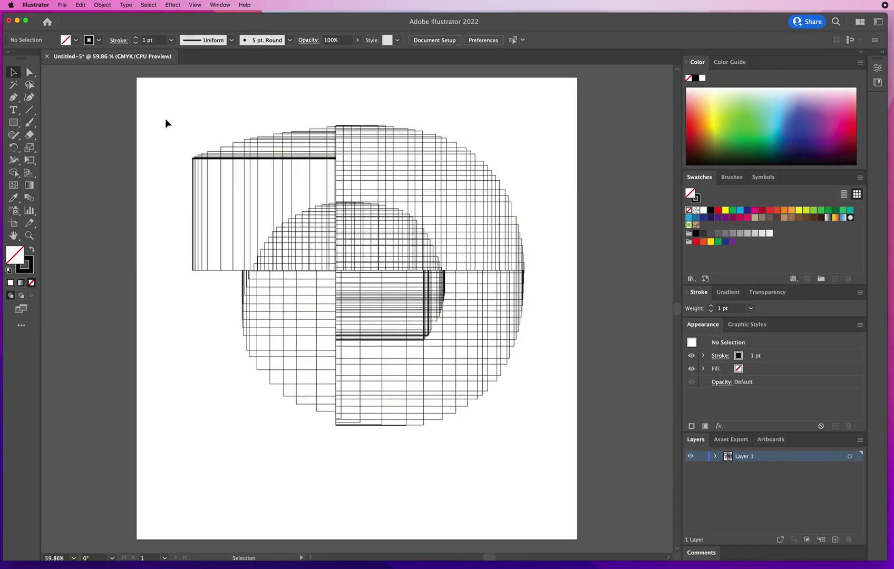
{"action": "left_click_drag", "start_coordinate": [165, 118], "coordinate": [537, 188]}
{"action": "key", "text": "Delete"}
{"action": "left_click", "coordinate": [14, 123]}
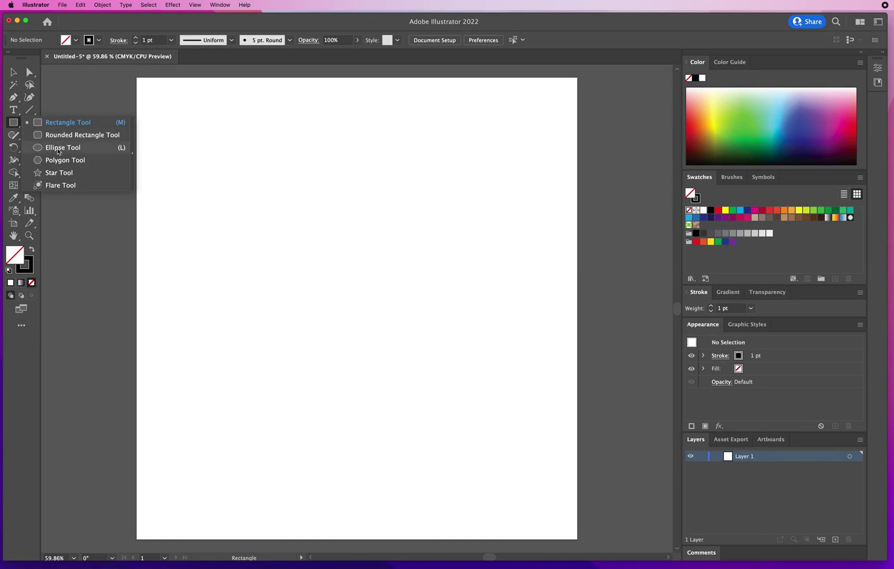
{"action": "left_click", "coordinate": [58, 149]}
{"action": "mouse_move", "coordinate": [301, 252]}
{"action": "left_mouse_down"}
{"action": "mouse_move", "coordinate": [231, 247]}
{"action": "mouse_move", "coordinate": [171, 223]}
{"action": "mouse_move", "coordinate": [176, 203]}
{"action": "mouse_move", "coordinate": [212, 153]}
{"action": "mouse_move", "coordinate": [276, 124]}
{"action": "mouse_move", "coordinate": [348, 119]}
{"action": "mouse_move", "coordinate": [413, 133]}
{"action": "mouse_move", "coordinate": [466, 163]}
{"action": "mouse_move", "coordinate": [498, 210]}
{"action": "mouse_move", "coordinate": [502, 280]}
{"action": "mouse_move", "coordinate": [473, 357]}
{"action": "mouse_move", "coordinate": [408, 411]}
{"action": "mouse_move", "coordinate": [315, 425]}
{"action": "left_mouse_up"}
{"action": "key", "text": "grave"}
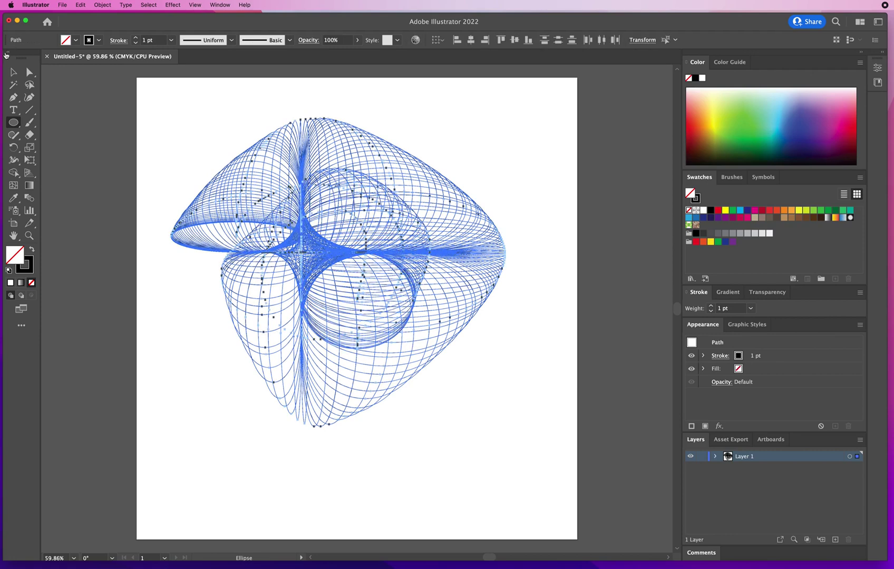
{"action": "left_click", "coordinate": [14, 71]}
{"action": "left_click", "coordinate": [179, 149]}
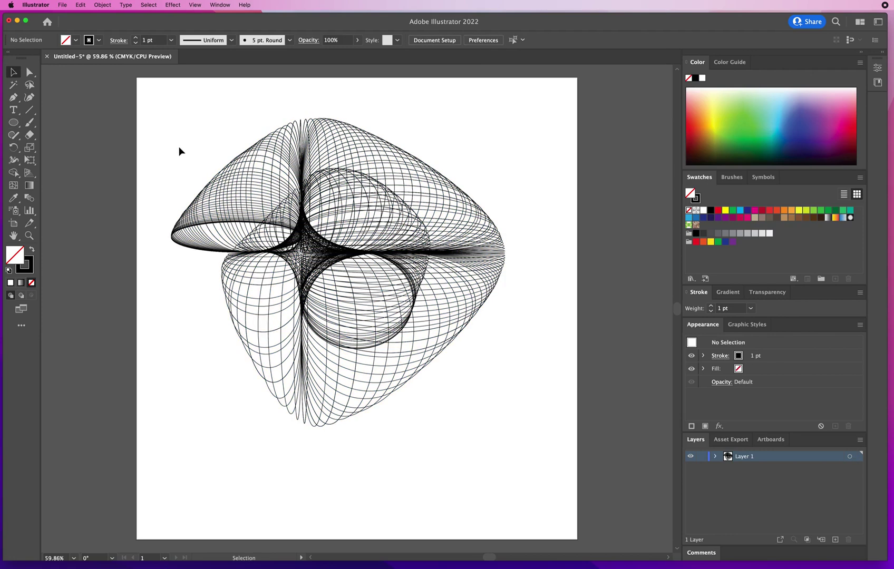
{"action": "left_click_drag", "start_coordinate": [186, 117], "coordinate": [467, 377]}
{"action": "key", "text": "Delete"}
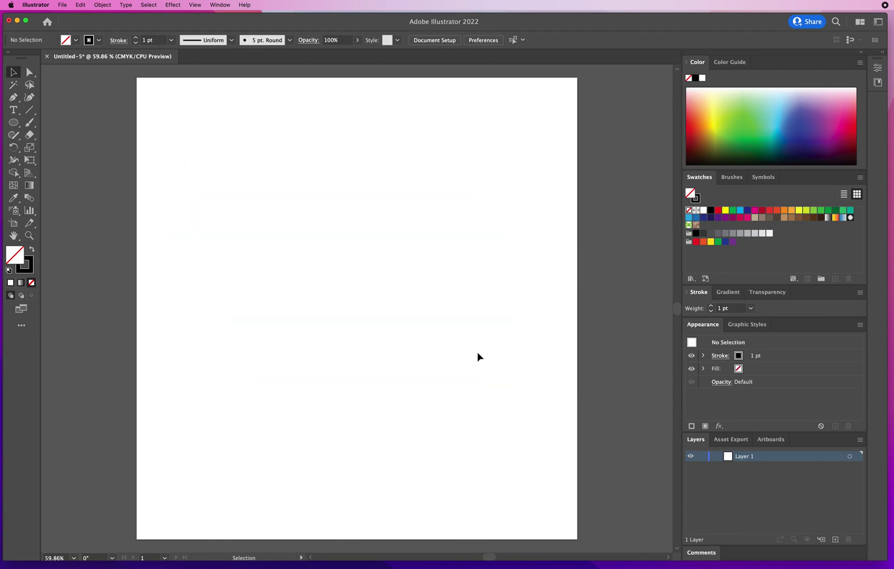
{"action": "left_click", "coordinate": [14, 122]}
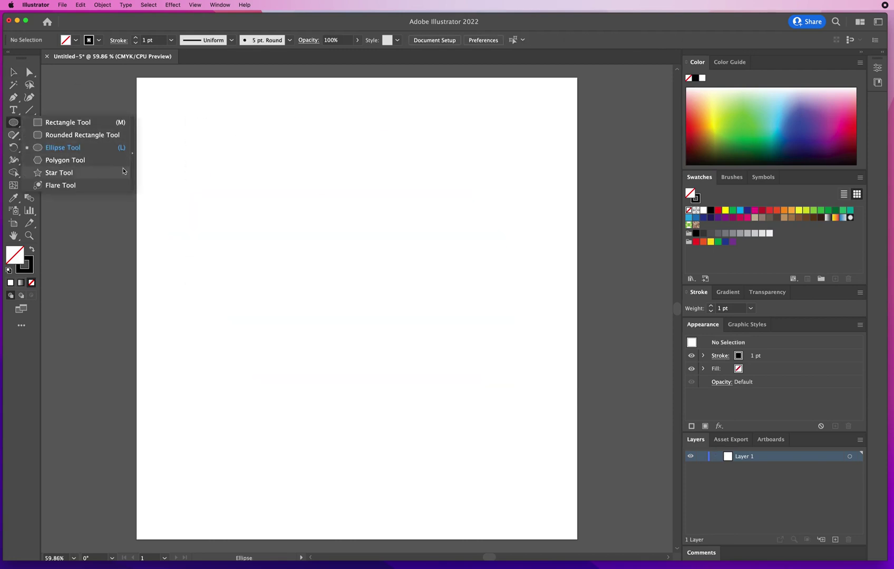
Step: Draw a hexagon spiral from the artboard centre with the Polygon tool, holding ~
{"action": "left_click", "coordinate": [64, 161]}
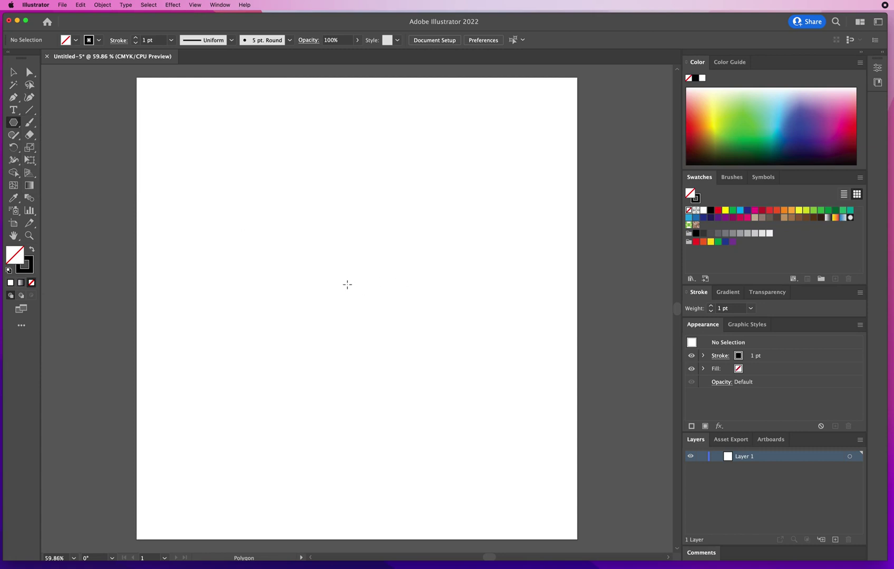
{"action": "mouse_move", "coordinate": [348, 284]}
{"action": "left_mouse_down"}
{"action": "mouse_move", "coordinate": [475, 361]}
{"action": "mouse_move", "coordinate": [448, 322]}
{"action": "mouse_move", "coordinate": [426, 252]}
{"action": "mouse_move", "coordinate": [400, 233]}
{"action": "mouse_move", "coordinate": [348, 236]}
{"action": "mouse_move", "coordinate": [333, 251]}
{"action": "mouse_move", "coordinate": [331, 284]}
{"action": "left_mouse_up"}
{"action": "key", "text": "grave"}
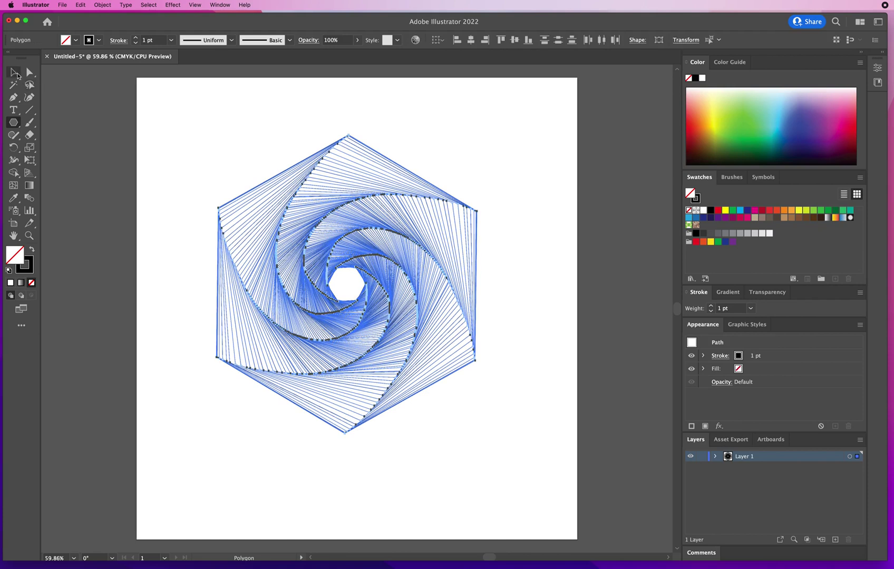
Step: Select all the hexagon copies and delete them
{"action": "left_click", "coordinate": [15, 72]}
{"action": "left_click", "coordinate": [210, 141]}
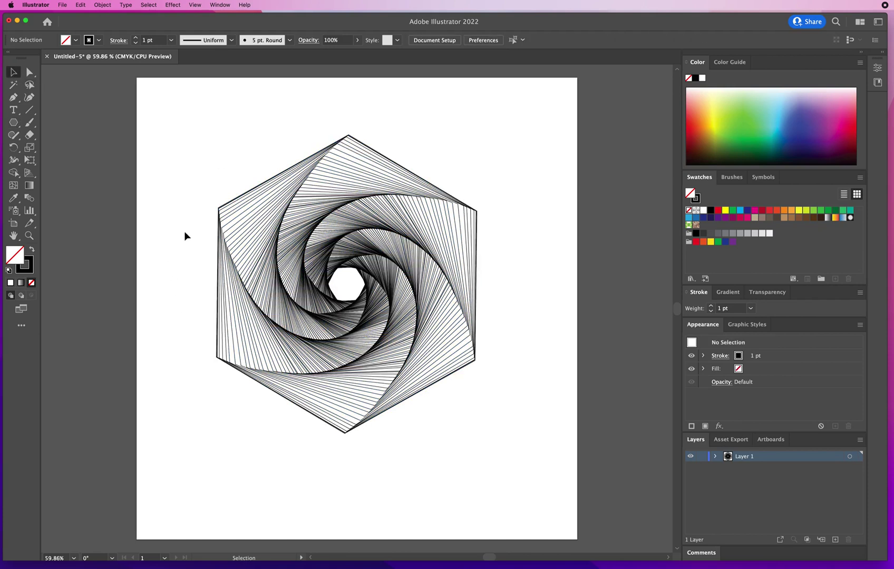
{"action": "key", "text": "super+a"}
{"action": "key", "text": "BackSpace"}
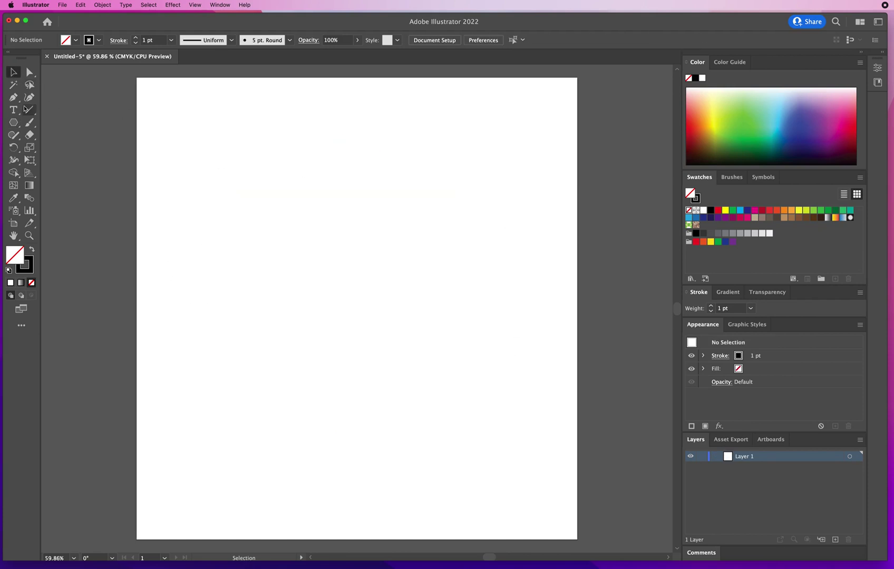
Step: Draw an eight-sided polygon from the centre, holding ~ to spiral rotated octagon copies
{"action": "left_click", "coordinate": [13, 122]}
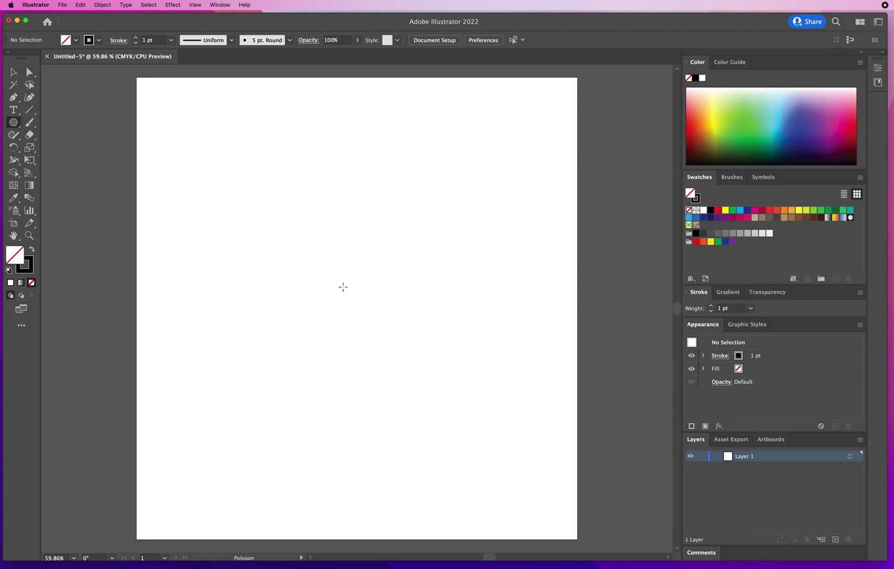
{"action": "mouse_move", "coordinate": [348, 290]}
{"action": "left_mouse_down"}
{"action": "mouse_move", "coordinate": [465, 379]}
{"action": "mouse_move", "coordinate": [496, 353]}
{"action": "mouse_move", "coordinate": [419, 259]}
{"action": "mouse_move", "coordinate": [343, 258]}
{"action": "mouse_move", "coordinate": [331, 279]}
{"action": "mouse_move", "coordinate": [341, 290]}
{"action": "left_mouse_up"}
{"action": "key", "text": "Up"}
{"action": "key", "text": "Up"}
{"action": "key", "text": "grave"}
Step: Select all the octagon paths with Cmd+A and delete them
{"action": "left_click", "coordinate": [14, 71]}
{"action": "left_click", "coordinate": [189, 141]}
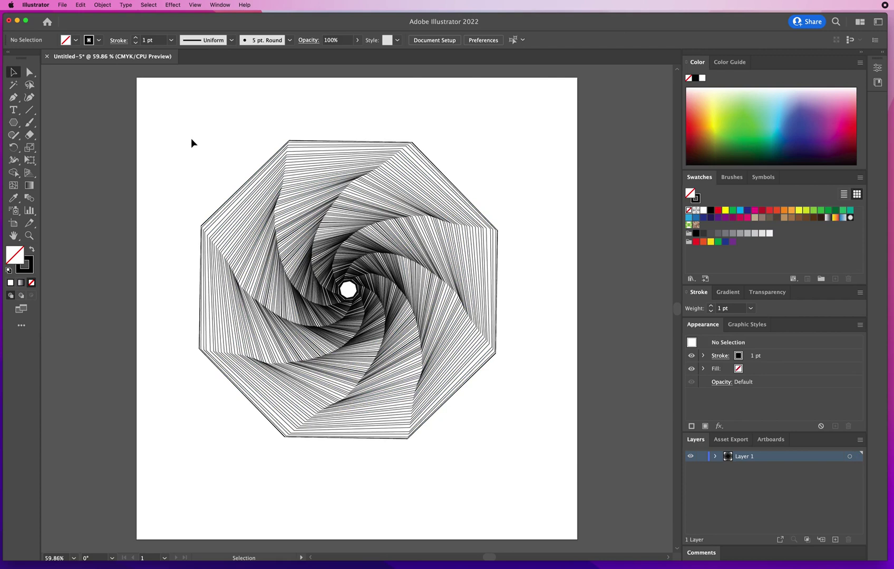
{"action": "key", "text": "super+a"}
{"action": "key", "text": "Delete"}
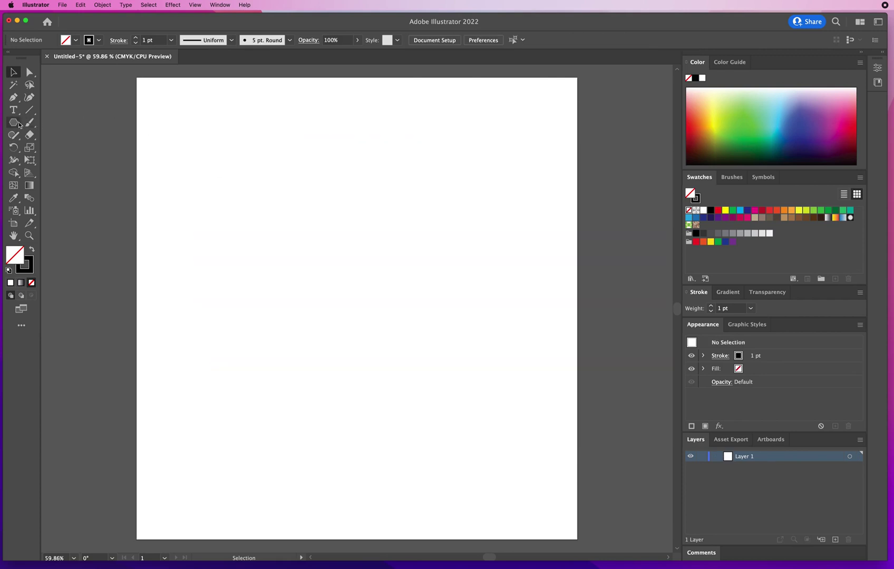
Step: Draw a lens flare from the artboard centre with the Flare tool, then undo it
{"action": "left_click", "coordinate": [13, 123]}
{"action": "left_click_drag", "start_coordinate": [14, 123], "coordinate": [73, 189]}
{"action": "left_click_drag", "start_coordinate": [337, 301], "coordinate": [386, 308]}
{"action": "key", "text": "super+z"}
Step: Reselect the Star tool, then bring up the line and spiral tool options
{"action": "left_click", "coordinate": [13, 123]}
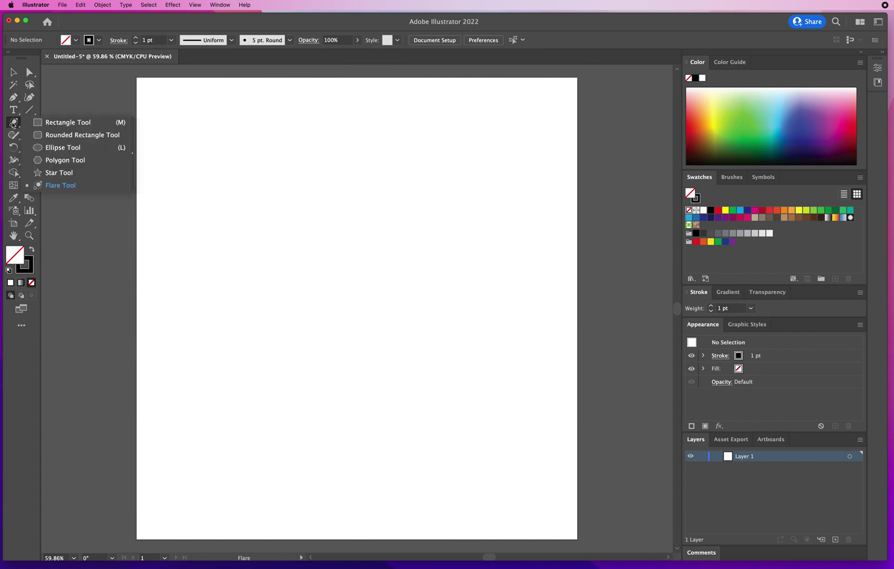
{"action": "left_click", "coordinate": [53, 173]}
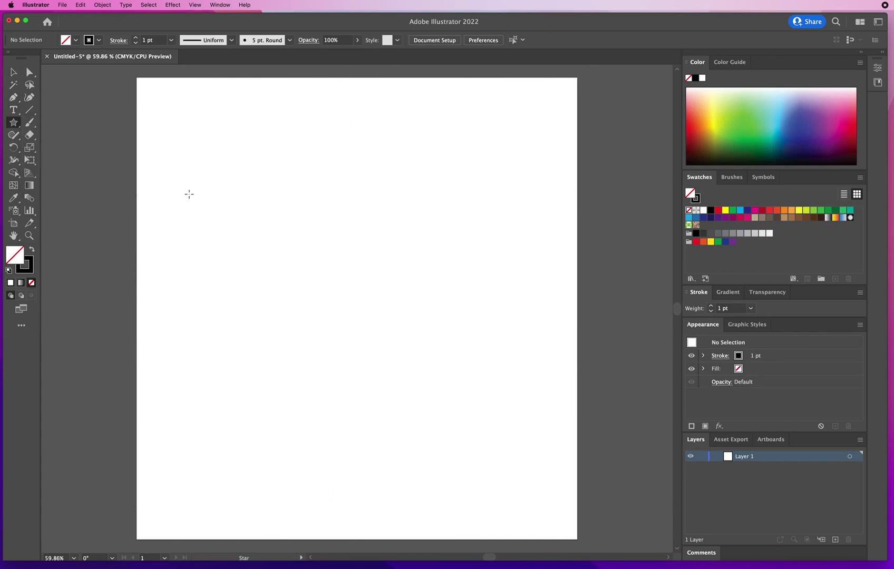
{"action": "left_click", "coordinate": [30, 112]}
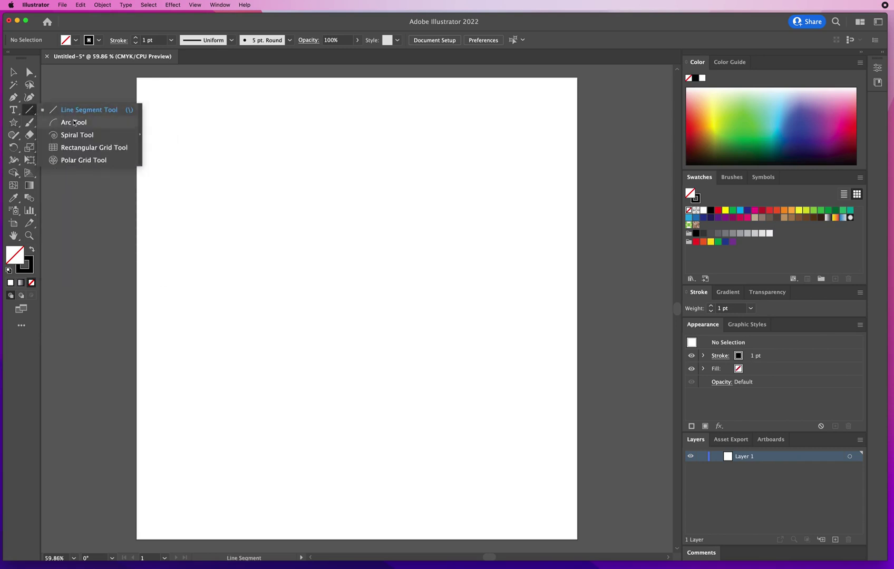
{"action": "left_click", "coordinate": [82, 136]}
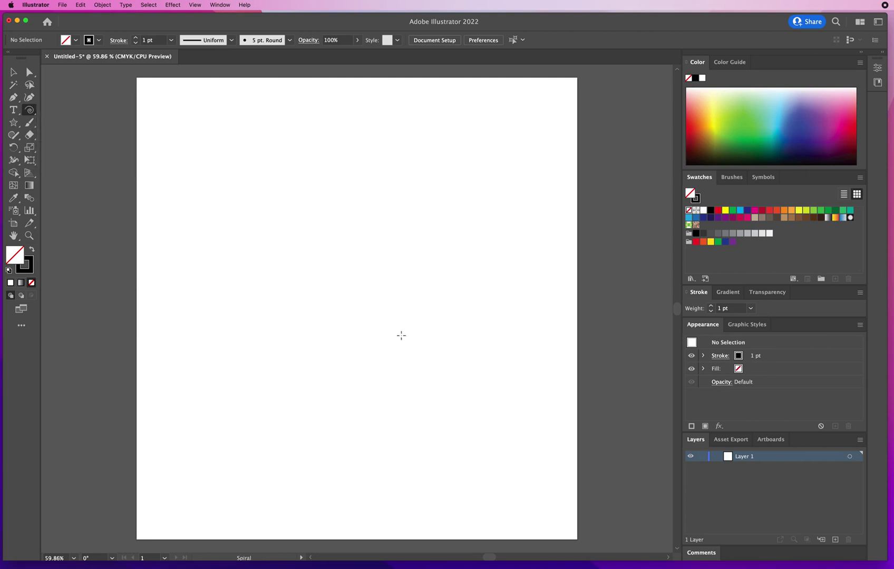
{"action": "mouse_move", "coordinate": [353, 286]}
{"action": "left_mouse_down"}
{"action": "mouse_move", "coordinate": [294, 233]}
{"action": "mouse_move", "coordinate": [364, 206]}
{"action": "mouse_move", "coordinate": [433, 228]}
{"action": "mouse_move", "coordinate": [465, 295]}
{"action": "mouse_move", "coordinate": [420, 332]}
{"action": "left_mouse_up"}
{"action": "key", "text": "v"}
{"action": "left_click", "coordinate": [231, 180]}
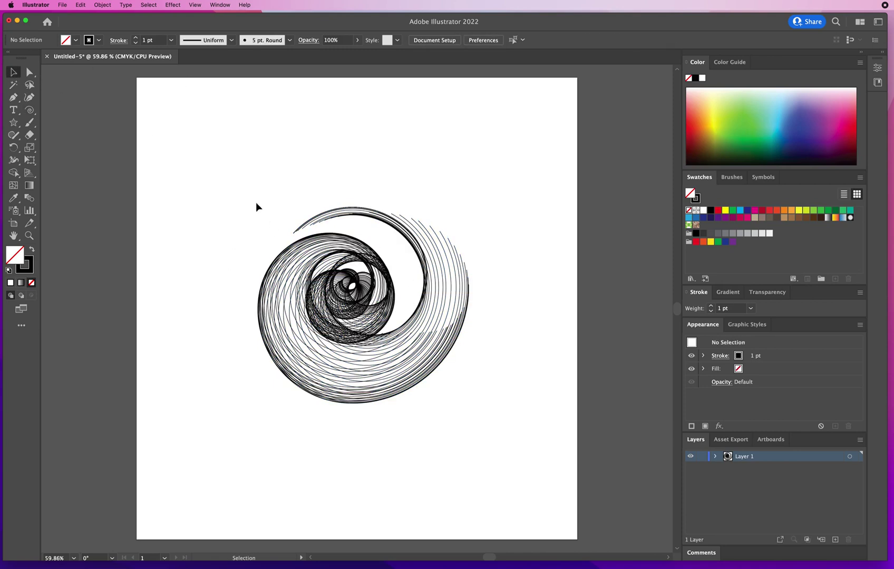
{"action": "left_click", "coordinate": [426, 378]}
{"action": "key", "text": "BackSpace"}
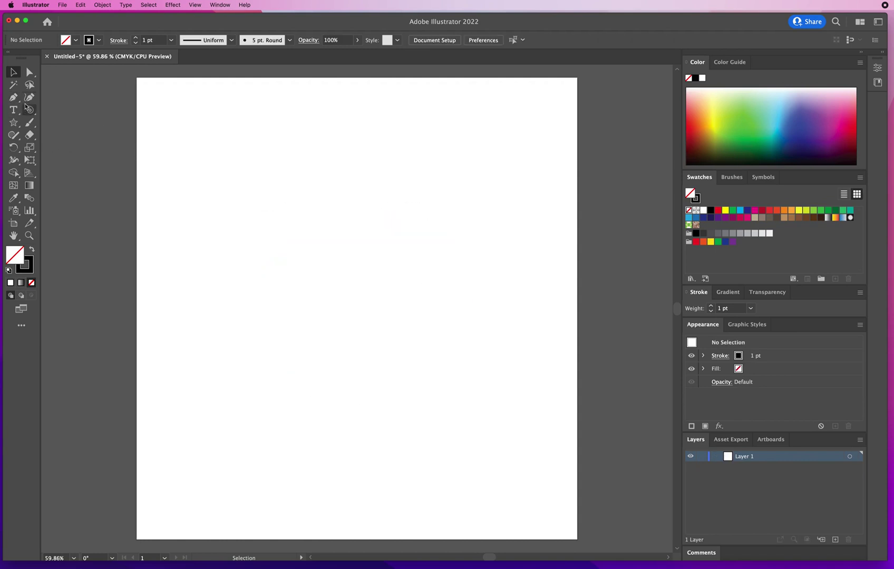
{"action": "left_click", "coordinate": [29, 110]}
{"action": "mouse_move", "coordinate": [352, 289]}
{"action": "left_mouse_down"}
{"action": "mouse_move", "coordinate": [507, 401]}
{"action": "mouse_move", "coordinate": [551, 359]}
{"action": "mouse_move", "coordinate": [532, 375]}
{"action": "mouse_move", "coordinate": [507, 261]}
{"action": "mouse_move", "coordinate": [451, 200]}
{"action": "mouse_move", "coordinate": [413, 181]}
{"action": "left_mouse_up"}
{"action": "key", "text": "asciitilde"}
{"action": "left_click", "coordinate": [13, 72]}
{"action": "left_click", "coordinate": [139, 137]}
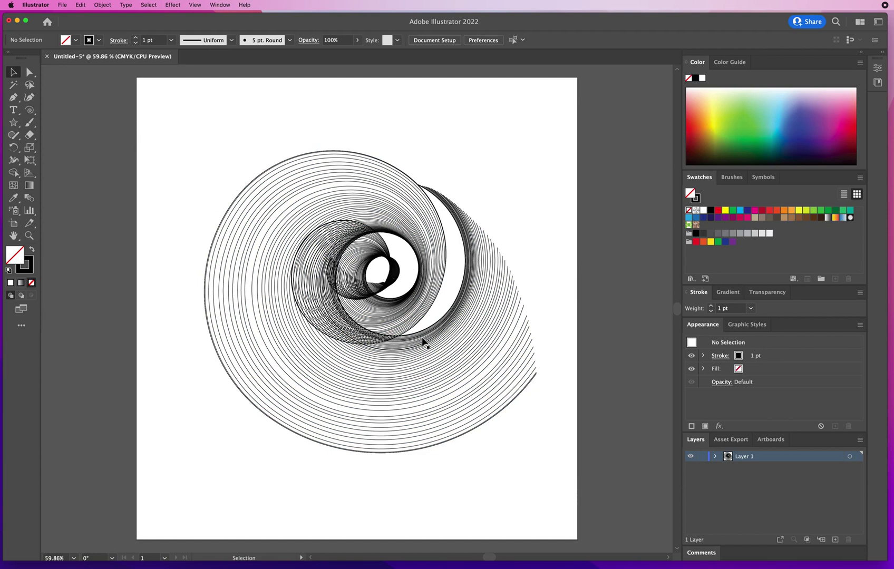
Step: Clear the old spirals and drag a new spiral holding ~ to trail copies leftward
{"action": "key", "text": "super+a"}
{"action": "key", "text": "Delete"}
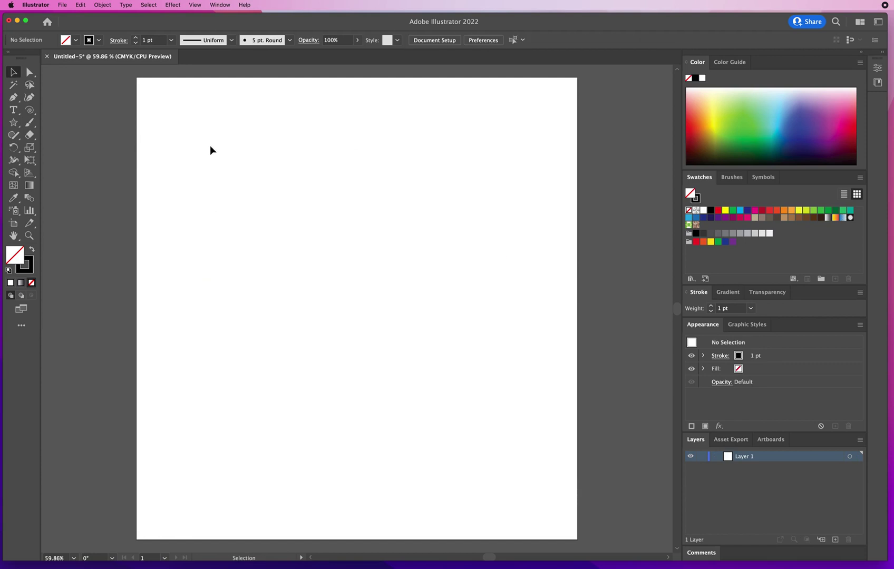
{"action": "left_click", "coordinate": [30, 110]}
{"action": "mouse_move", "coordinate": [357, 291]}
{"action": "left_mouse_down"}
{"action": "mouse_move", "coordinate": [490, 417]}
{"action": "mouse_move", "coordinate": [508, 428]}
{"action": "mouse_move", "coordinate": [523, 403]}
{"action": "mouse_move", "coordinate": [484, 417]}
{"action": "mouse_move", "coordinate": [521, 404]}
{"action": "mouse_move", "coordinate": [384, 403]}
{"action": "mouse_move", "coordinate": [313, 377]}
{"action": "mouse_move", "coordinate": [255, 338]}
{"action": "mouse_move", "coordinate": [247, 293]}
{"action": "mouse_move", "coordinate": [254, 254]}
{"action": "mouse_move", "coordinate": [282, 221]}
{"action": "mouse_move", "coordinate": [360, 189]}
{"action": "mouse_move", "coordinate": [402, 197]}
{"action": "mouse_move", "coordinate": [440, 223]}
{"action": "mouse_move", "coordinate": [495, 335]}
{"action": "mouse_move", "coordinate": [477, 378]}
{"action": "mouse_move", "coordinate": [433, 402]}
{"action": "mouse_move", "coordinate": [370, 390]}
{"action": "left_mouse_up"}
{"action": "key", "text": "asciitilde"}
Step: Select and delete the spiral trail, then bring up the line and grid tool options
{"action": "left_click", "coordinate": [13, 72]}
{"action": "left_click", "coordinate": [215, 150]}
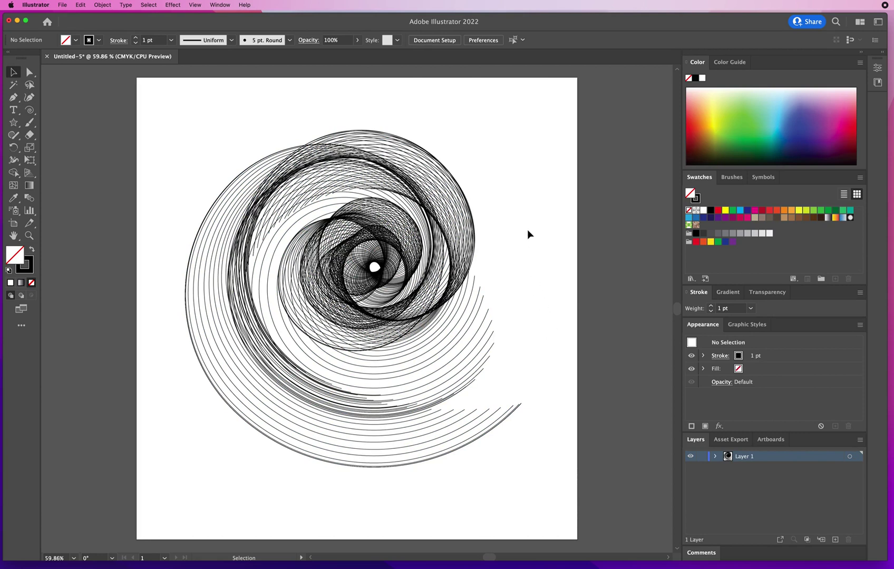
{"action": "key", "text": "super+a"}
{"action": "key", "text": "BackSpace"}
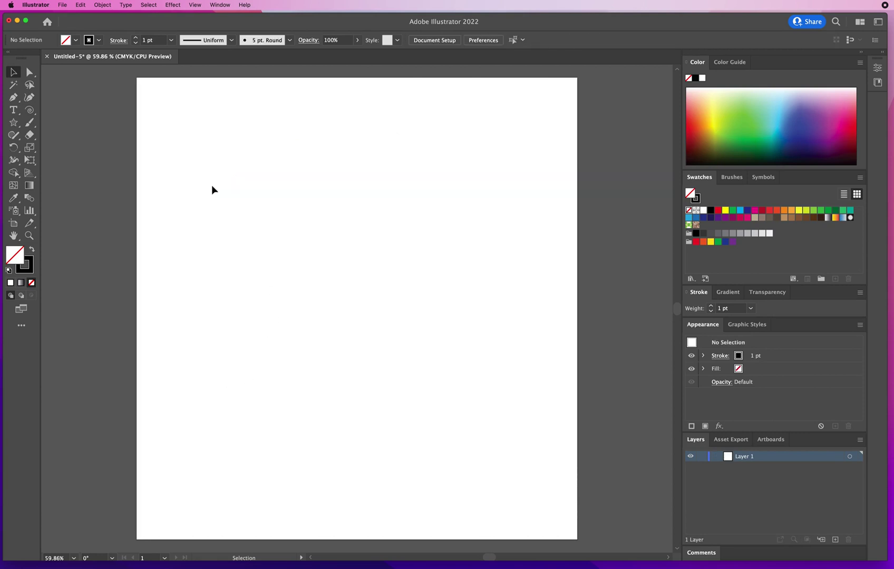
{"action": "left_click_drag", "start_coordinate": [29, 110], "coordinate": [48, 113]}
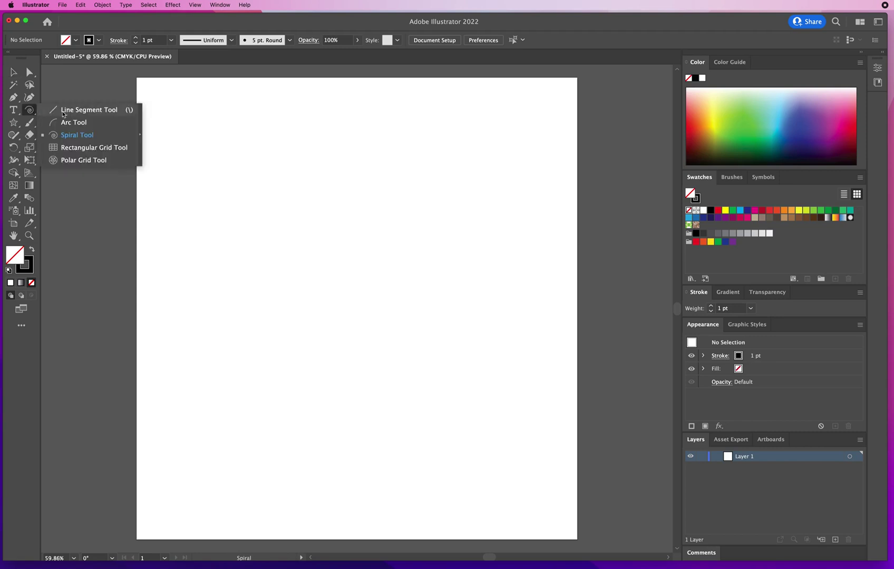
{"action": "left_click", "coordinate": [79, 110]}
{"action": "left_click_drag", "start_coordinate": [29, 110], "coordinate": [29, 110]}
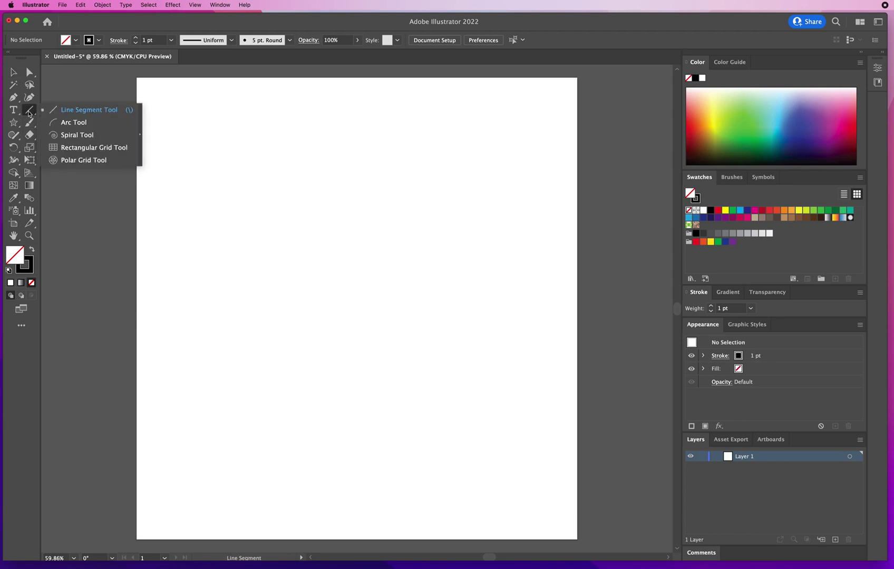
{"action": "left_click", "coordinate": [75, 163]}
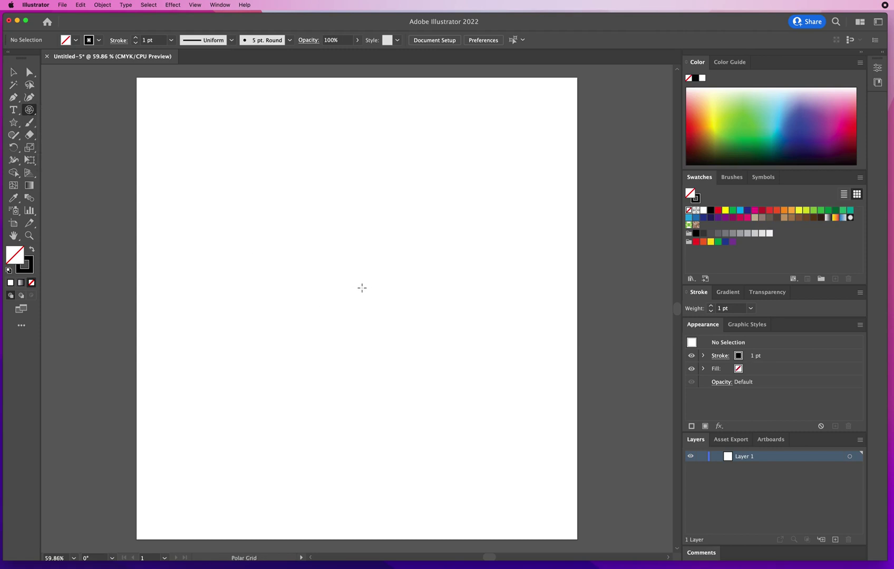
{"action": "mouse_move", "coordinate": [361, 279]}
{"action": "left_mouse_down"}
{"action": "mouse_move", "coordinate": [417, 318]}
{"action": "mouse_move", "coordinate": [467, 401]}
{"action": "mouse_move", "coordinate": [558, 478]}
{"action": "mouse_move", "coordinate": [466, 389]}
{"action": "left_mouse_up"}
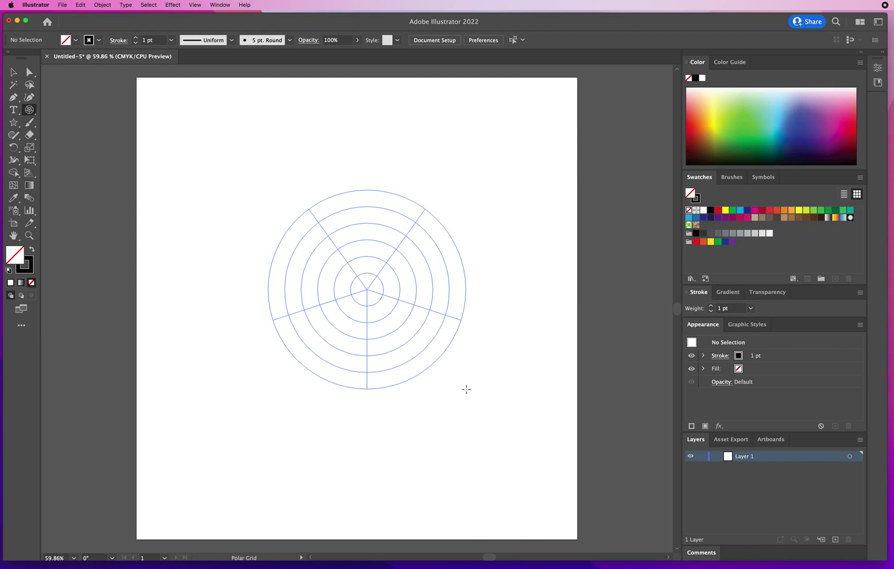
{"action": "key", "text": "Up"}
{"action": "key", "text": "Up"}
{"action": "key", "text": "Up"}
{"action": "key", "text": "Up"}
{"action": "left_click_drag", "start_coordinate": [466, 390], "coordinate": [465, 390]}
{"action": "key", "text": "Left"}
{"action": "key", "text": "Left"}
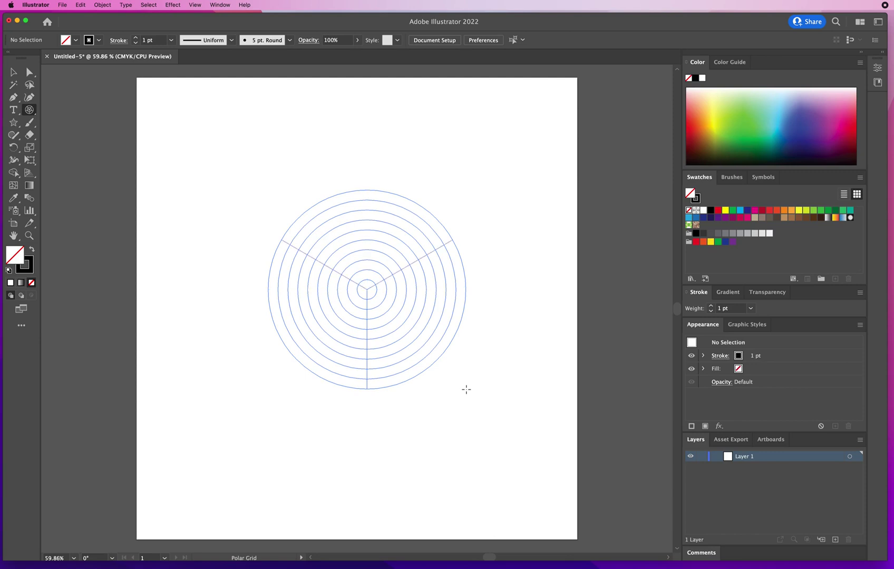
{"action": "key", "text": "Left"}
{"action": "left_click_drag", "start_coordinate": [466, 390], "coordinate": [466, 390]}
{"action": "key", "text": "Right"}
{"action": "key", "text": "Right"}
{"action": "key", "text": "Right"}
{"action": "key", "text": "Right"}
{"action": "key", "text": "Right"}
{"action": "key", "text": "Right"}
{"action": "key", "text": "Right"}
{"action": "key", "text": "Right"}
{"action": "key", "text": "Right"}
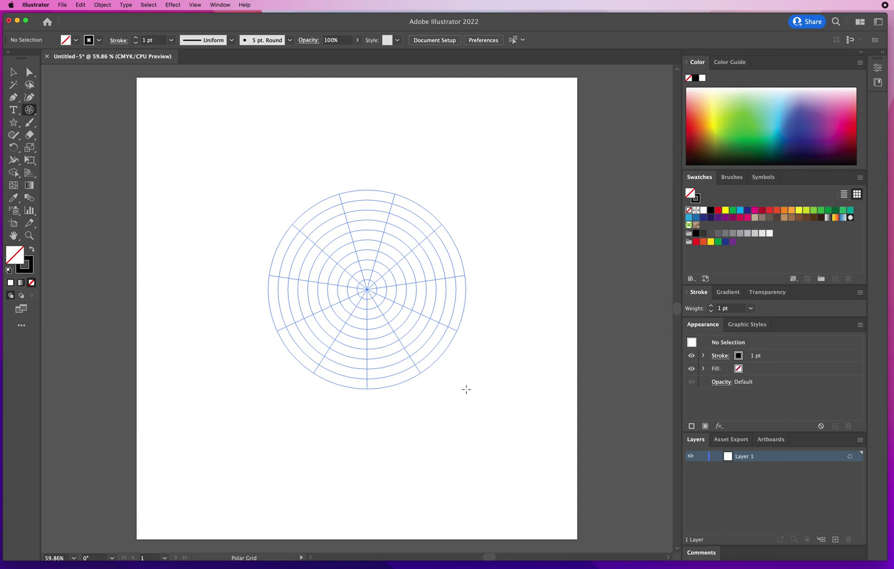
{"action": "key", "text": "grave"}
{"action": "mouse_move", "coordinate": [466, 389]}
{"action": "left_mouse_down"}
{"action": "mouse_move", "coordinate": [487, 332]}
{"action": "mouse_move", "coordinate": [478, 272]}
{"action": "mouse_move", "coordinate": [426, 192]}
{"action": "mouse_move", "coordinate": [323, 156]}
{"action": "mouse_move", "coordinate": [252, 173]}
{"action": "mouse_move", "coordinate": [215, 216]}
{"action": "mouse_move", "coordinate": [188, 295]}
{"action": "mouse_move", "coordinate": [232, 414]}
{"action": "mouse_move", "coordinate": [323, 463]}
{"action": "mouse_move", "coordinate": [415, 464]}
{"action": "mouse_move", "coordinate": [519, 417]}
{"action": "mouse_move", "coordinate": [584, 288]}
{"action": "mouse_move", "coordinate": [581, 256]}
{"action": "mouse_move", "coordinate": [539, 262]}
{"action": "left_mouse_up"}
{"action": "left_click", "coordinate": [14, 72]}
{"action": "left_click", "coordinate": [211, 140]}
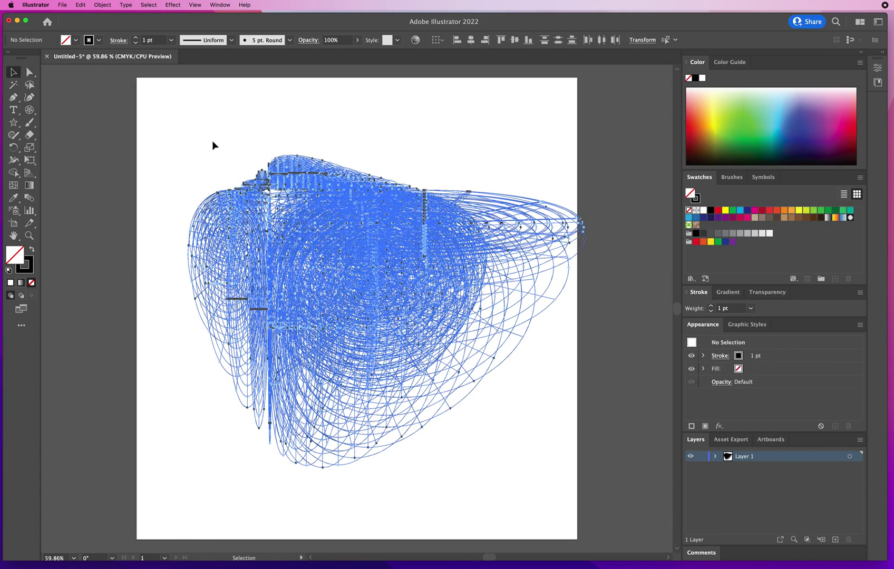
{"action": "left_click_drag", "start_coordinate": [201, 139], "coordinate": [448, 342]}
{"action": "key", "text": "Delete"}
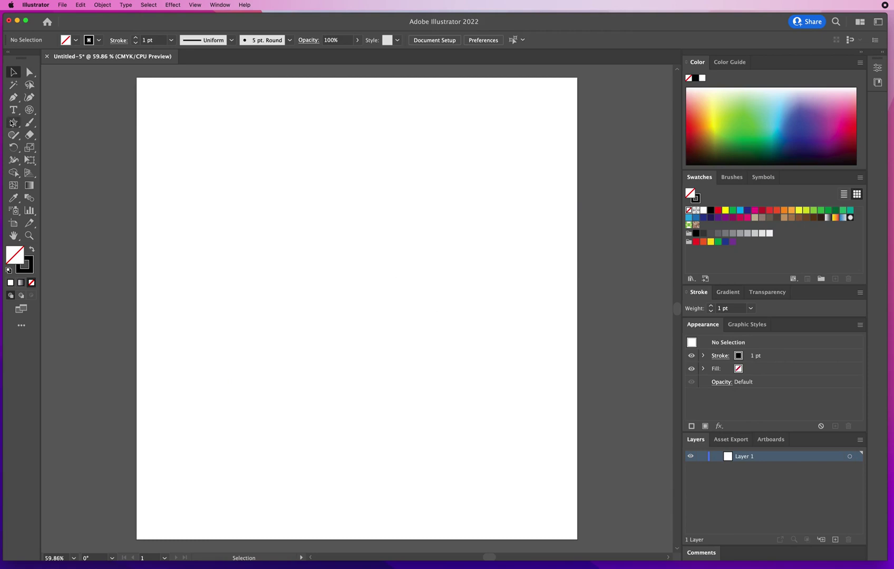
{"action": "left_click", "coordinate": [30, 110]}
{"action": "left_click_drag", "start_coordinate": [354, 283], "coordinate": [476, 409]}
{"action": "key", "text": "Down"}
{"action": "key", "text": "Down"}
{"action": "key", "text": "Down"}
{"action": "key", "text": "Down"}
{"action": "key", "text": "Down"}
{"action": "key", "text": "Down"}
{"action": "key", "text": "Down"}
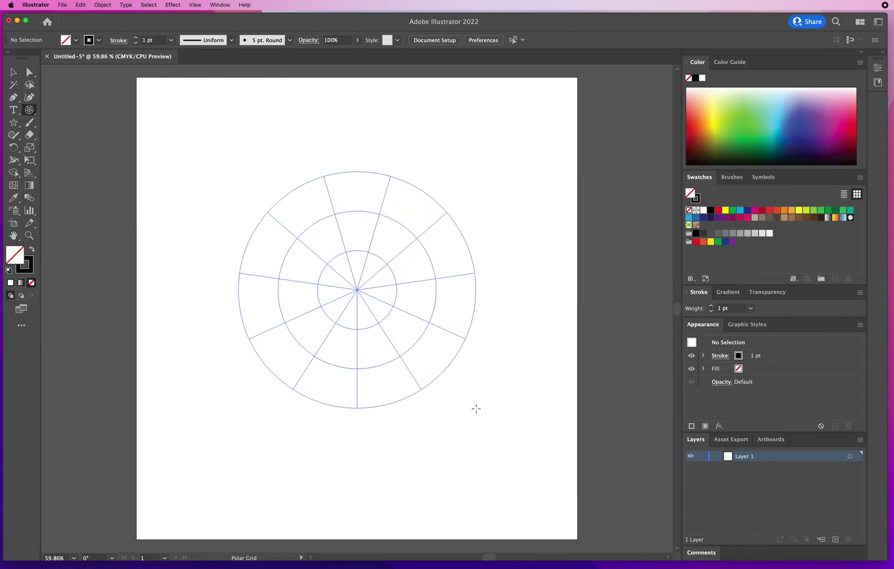
{"action": "key", "text": "grave"}
{"action": "mouse_move", "coordinate": [476, 408]}
{"action": "left_mouse_down"}
{"action": "mouse_move", "coordinate": [513, 406]}
{"action": "mouse_move", "coordinate": [540, 375]}
{"action": "mouse_move", "coordinate": [557, 287]}
{"action": "mouse_move", "coordinate": [539, 206]}
{"action": "mouse_move", "coordinate": [517, 174]}
{"action": "mouse_move", "coordinate": [457, 136]}
{"action": "left_mouse_up"}
{"action": "left_click", "coordinate": [13, 72]}
{"action": "left_click", "coordinate": [174, 193]}
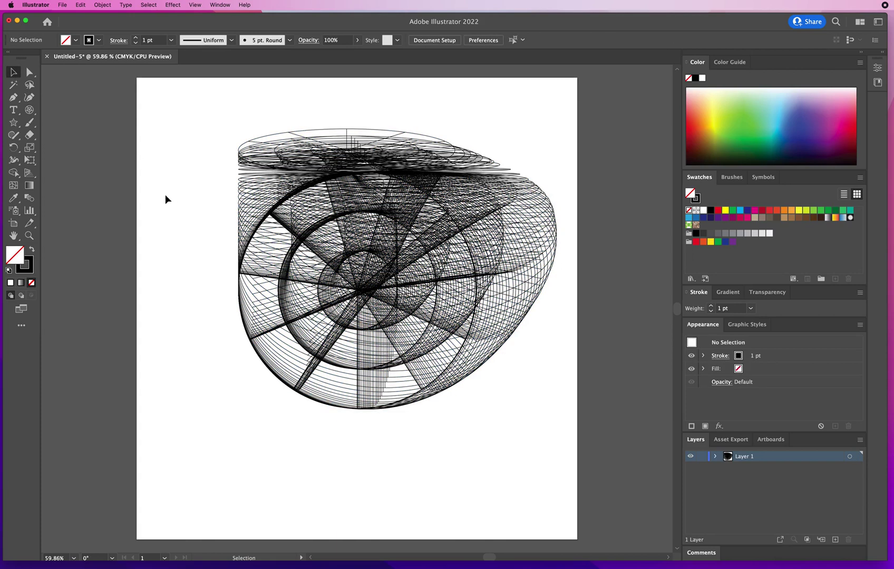
{"action": "left_click", "coordinate": [553, 433]}
{"action": "key", "text": "Delete"}
{"action": "left_click", "coordinate": [29, 111]}
Step: Trail rotated six-point star copies around the artboard centre with the Star tool, then deselect
{"action": "left_click", "coordinate": [31, 111]}
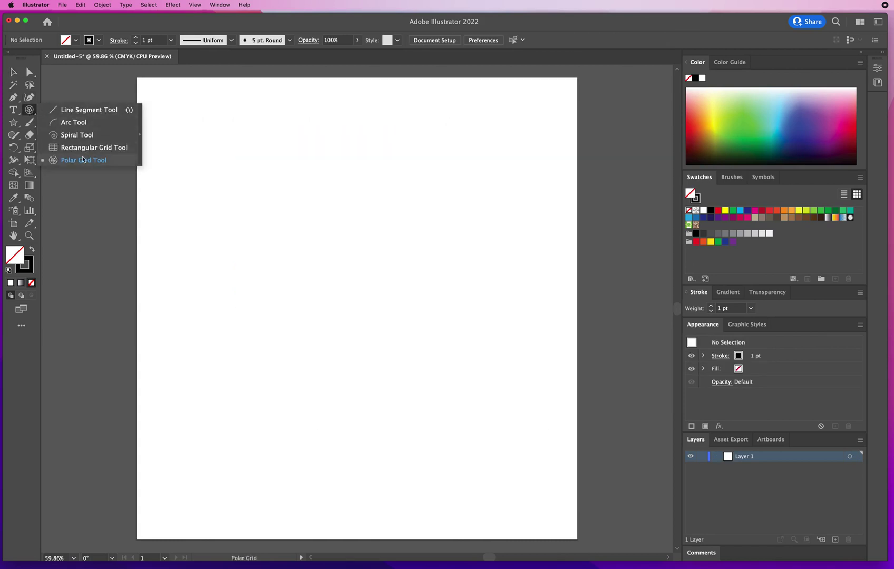
{"action": "left_click", "coordinate": [82, 123]}
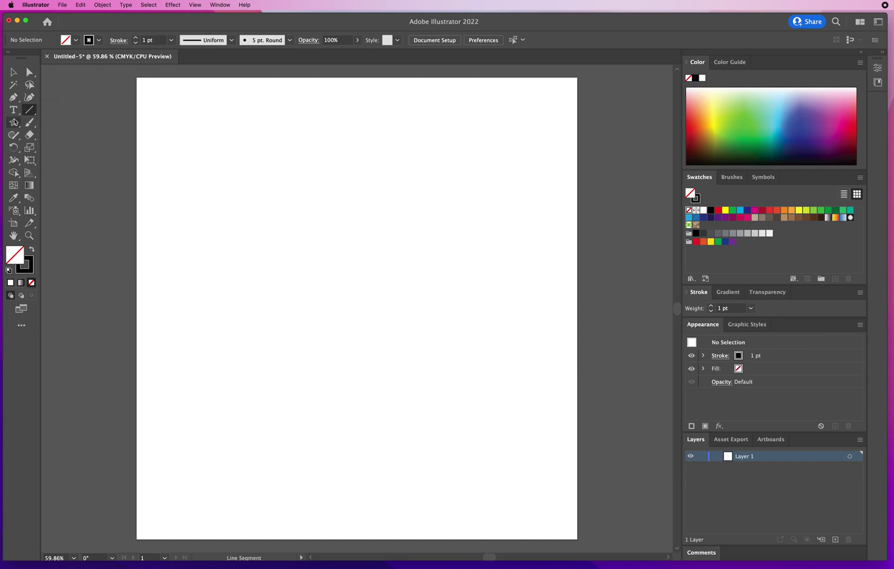
{"action": "left_click", "coordinate": [13, 122]}
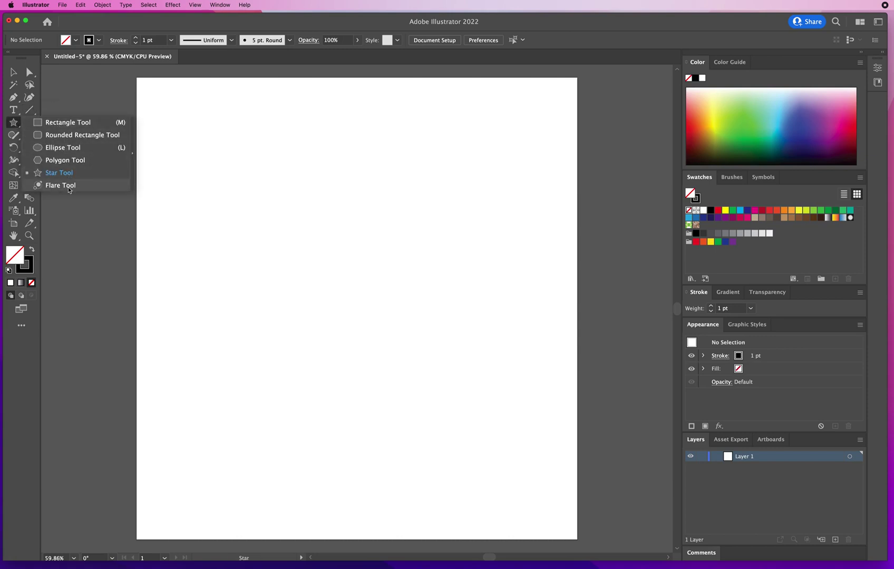
{"action": "left_click", "coordinate": [67, 123]}
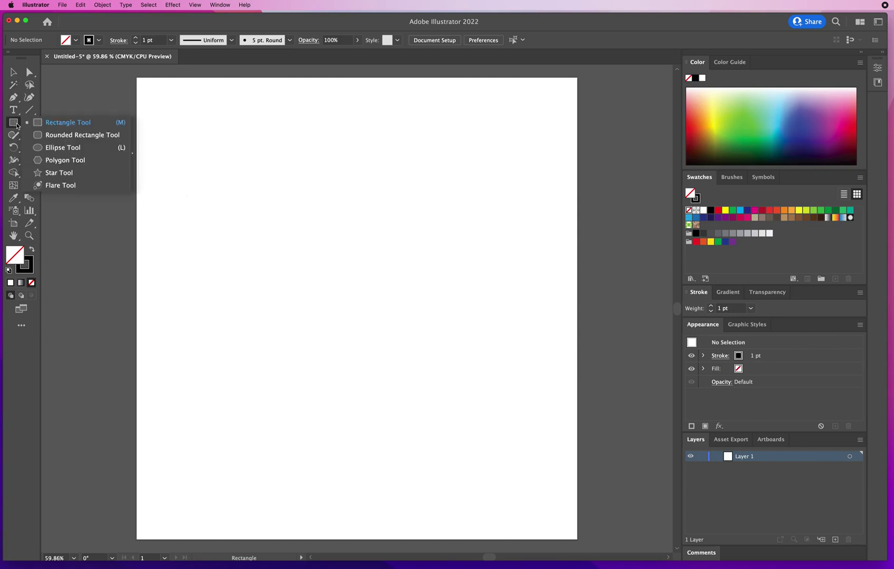
{"action": "left_click", "coordinate": [55, 173]}
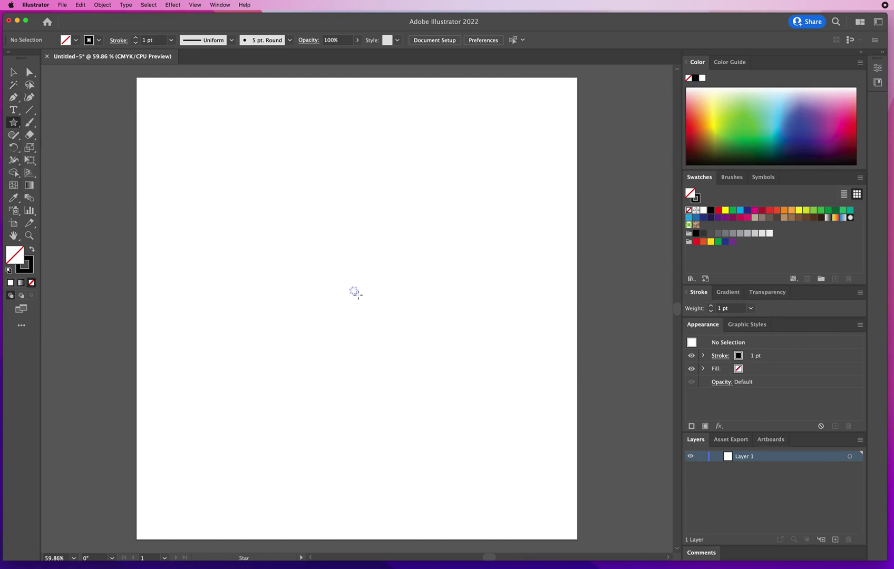
{"action": "mouse_move", "coordinate": [359, 295]}
{"action": "left_mouse_down"}
{"action": "mouse_move", "coordinate": [386, 346]}
{"action": "mouse_move", "coordinate": [454, 429]}
{"action": "mouse_move", "coordinate": [531, 321]}
{"action": "mouse_move", "coordinate": [492, 225]}
{"action": "mouse_move", "coordinate": [399, 193]}
{"action": "mouse_move", "coordinate": [337, 230]}
{"action": "mouse_move", "coordinate": [327, 300]}
{"action": "left_mouse_up"}
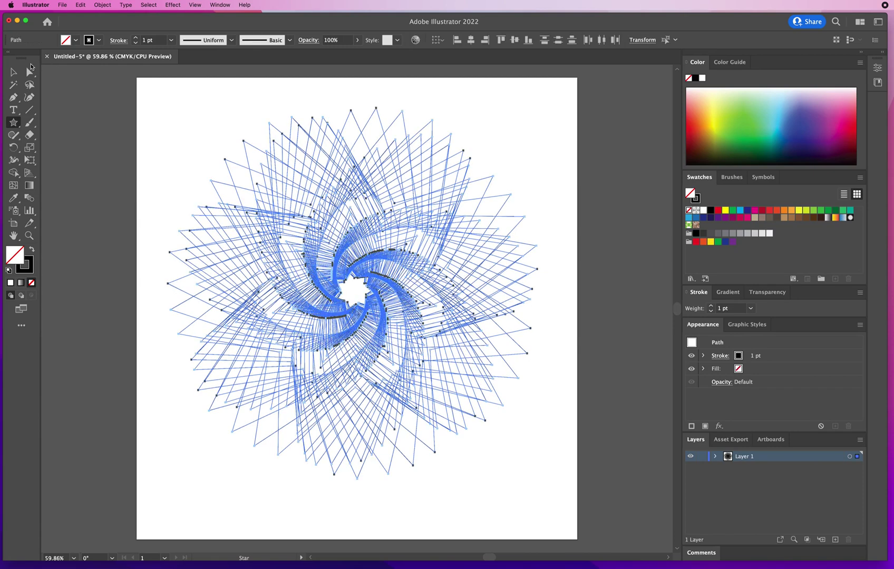
{"action": "left_click", "coordinate": [15, 74]}
{"action": "left_click", "coordinate": [170, 142]}
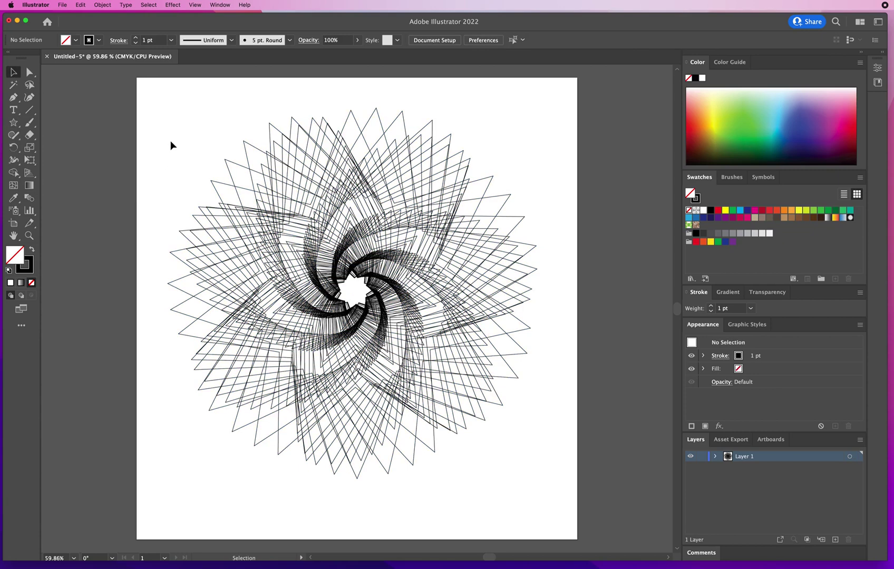